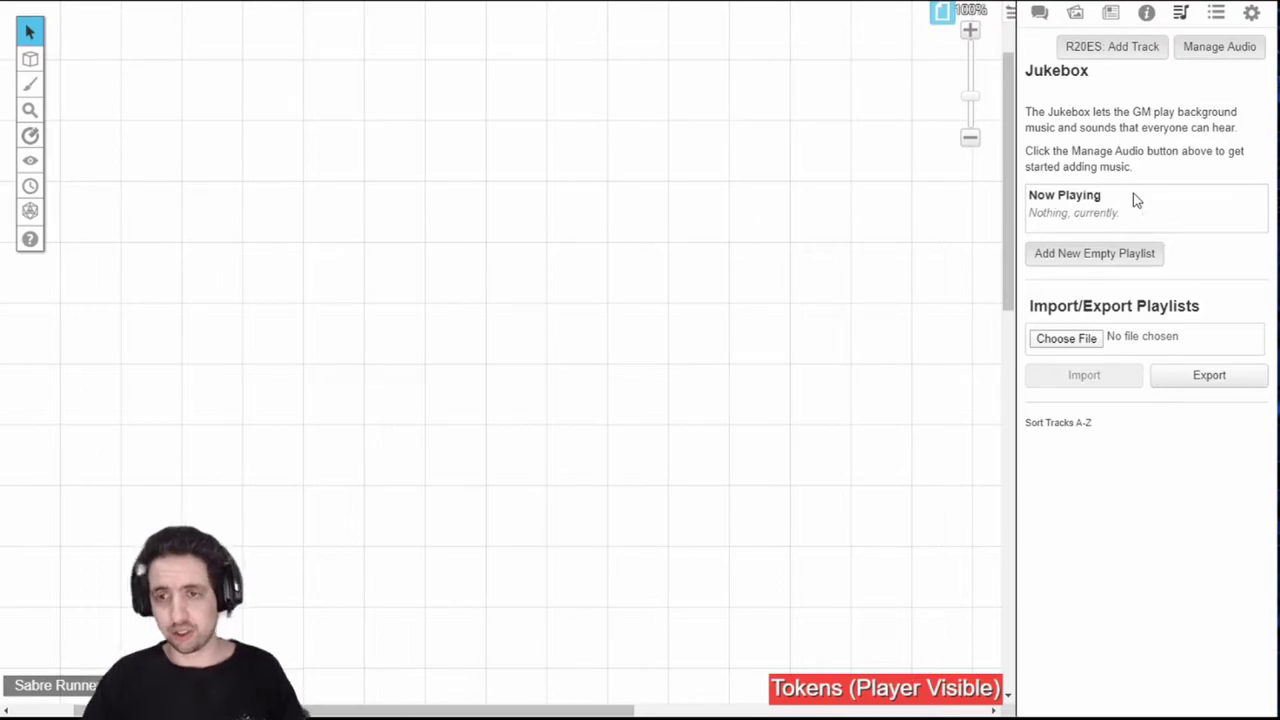
- Open the audio manager, add the Dungeon playlist to the game and collapse it in the jukebox
{"action": "left_click", "coordinate": [1213, 49]}
{"action": "left_click_drag", "start_coordinate": [684, 64], "coordinate": [715, 82]}
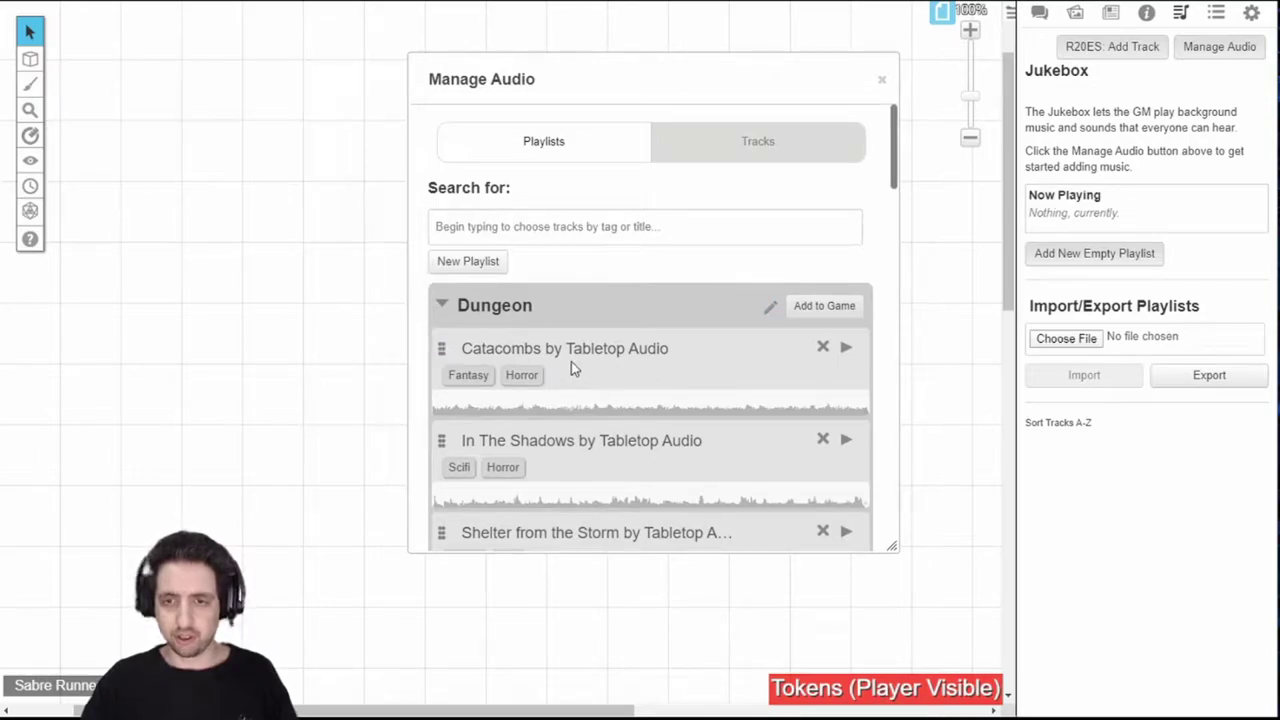
{"action": "left_click", "coordinate": [441, 303]}
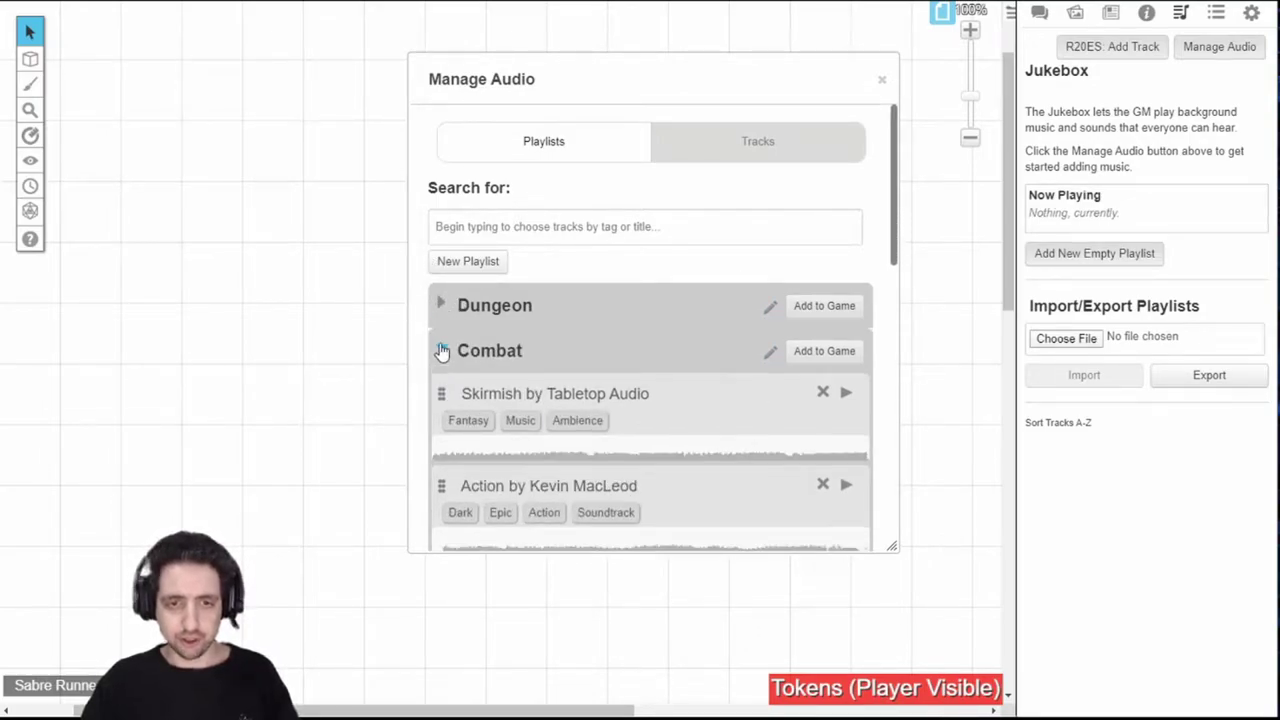
{"action": "left_click", "coordinate": [442, 352]}
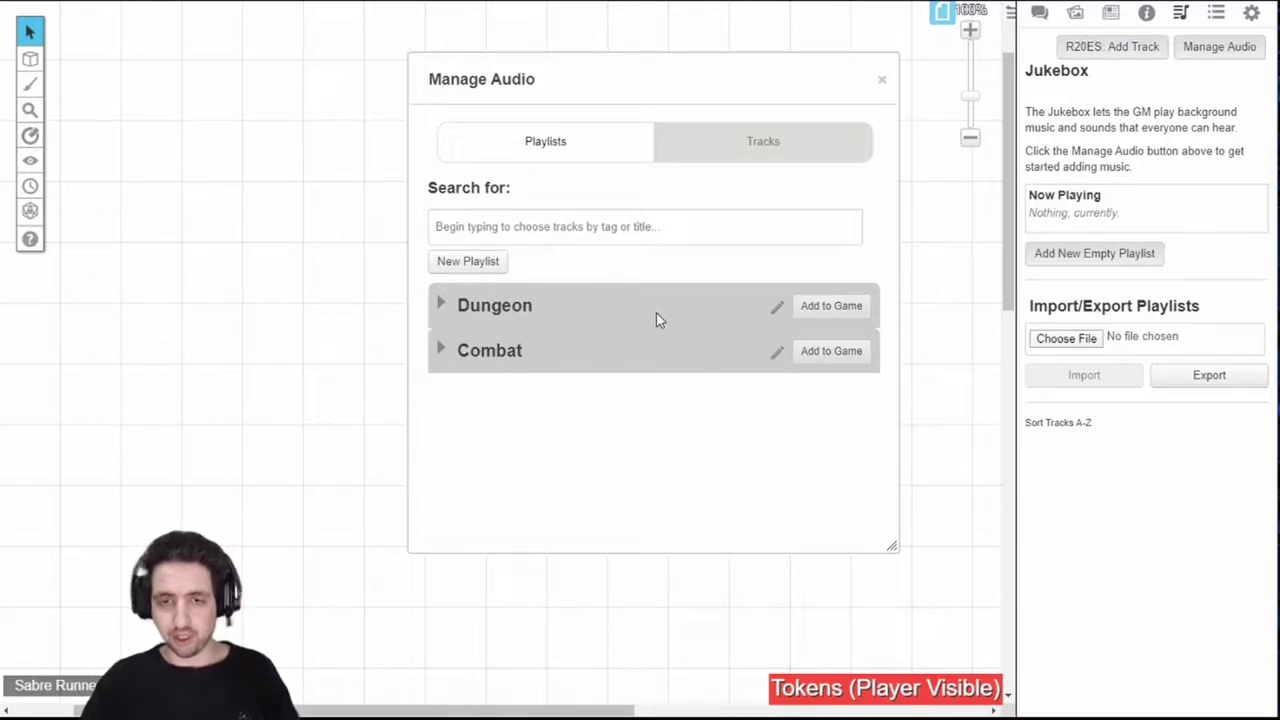
{"action": "left_click", "coordinate": [835, 310]}
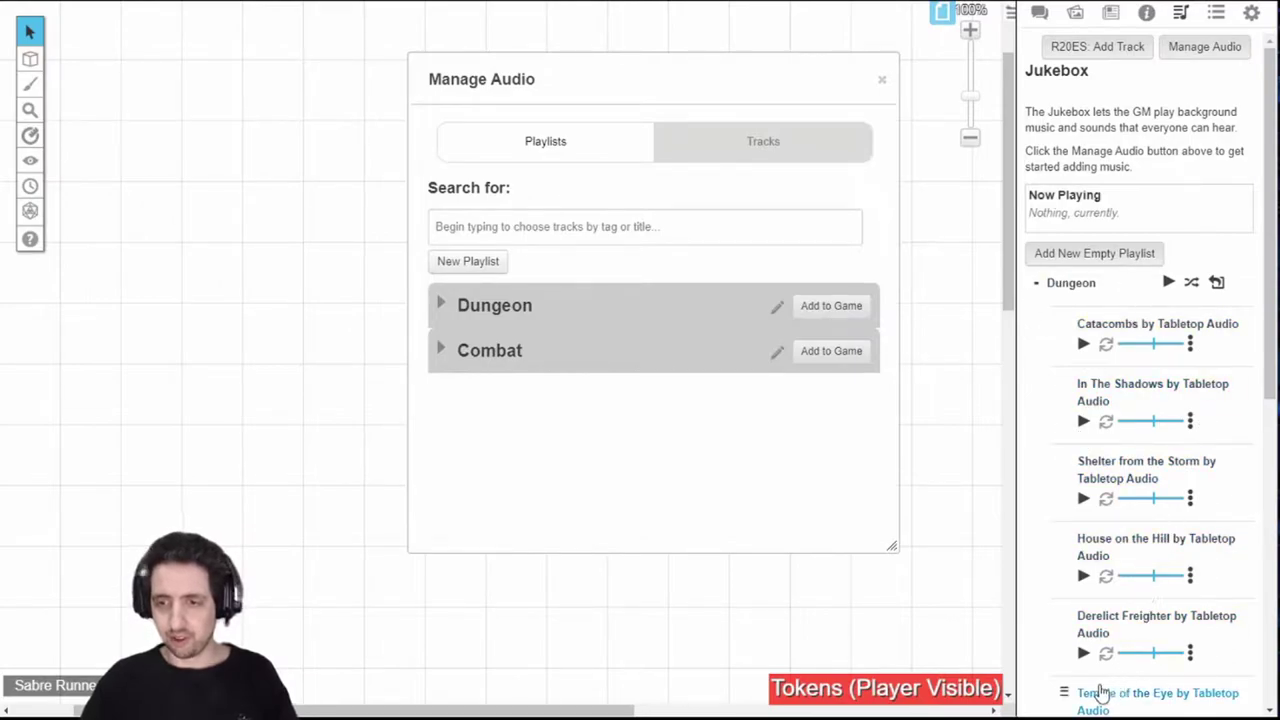
{"action": "left_click", "coordinate": [1035, 284]}
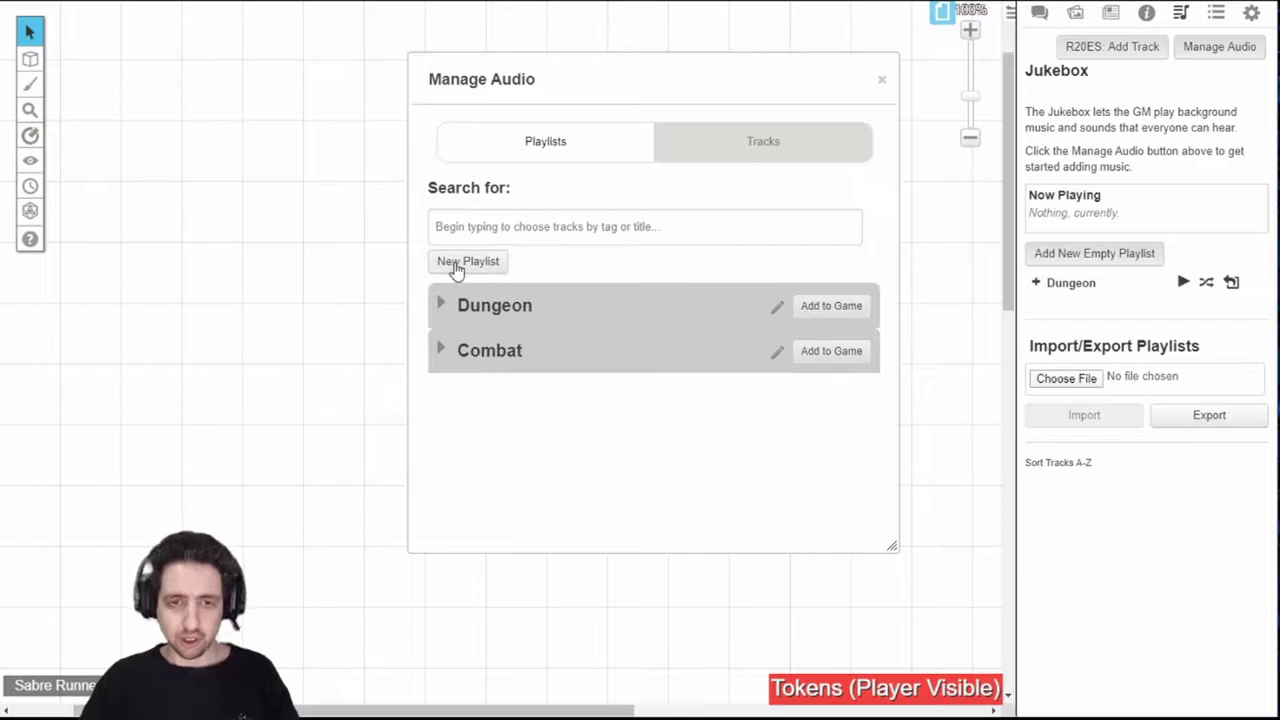
- Create another playlist in the audio manager and name it New Playlist1
{"action": "left_click", "coordinate": [455, 264]}
{"action": "left_click", "coordinate": [443, 400]}
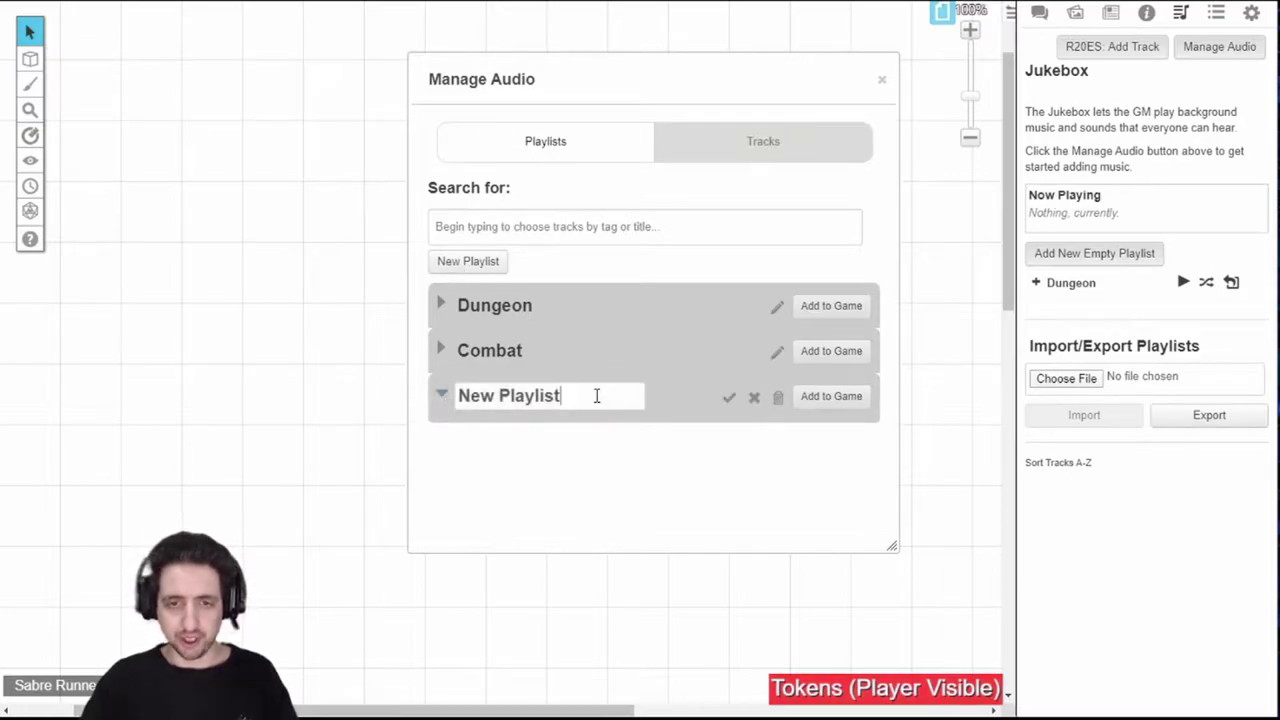
{"action": "type", "text": "1"}
{"action": "left_click", "coordinate": [729, 398]}
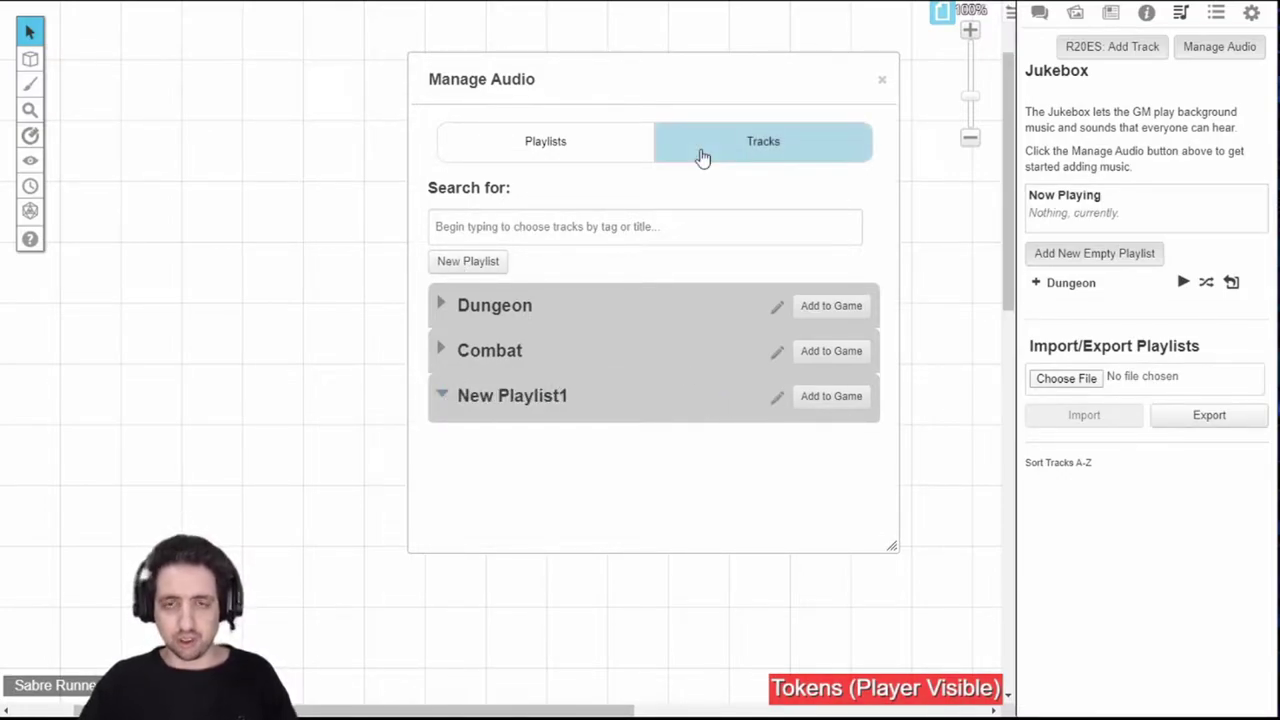
- Look through the uploaded tracks in My Audio and add the first Owlbear Growl directly to the game
{"action": "left_click", "coordinate": [762, 145]}
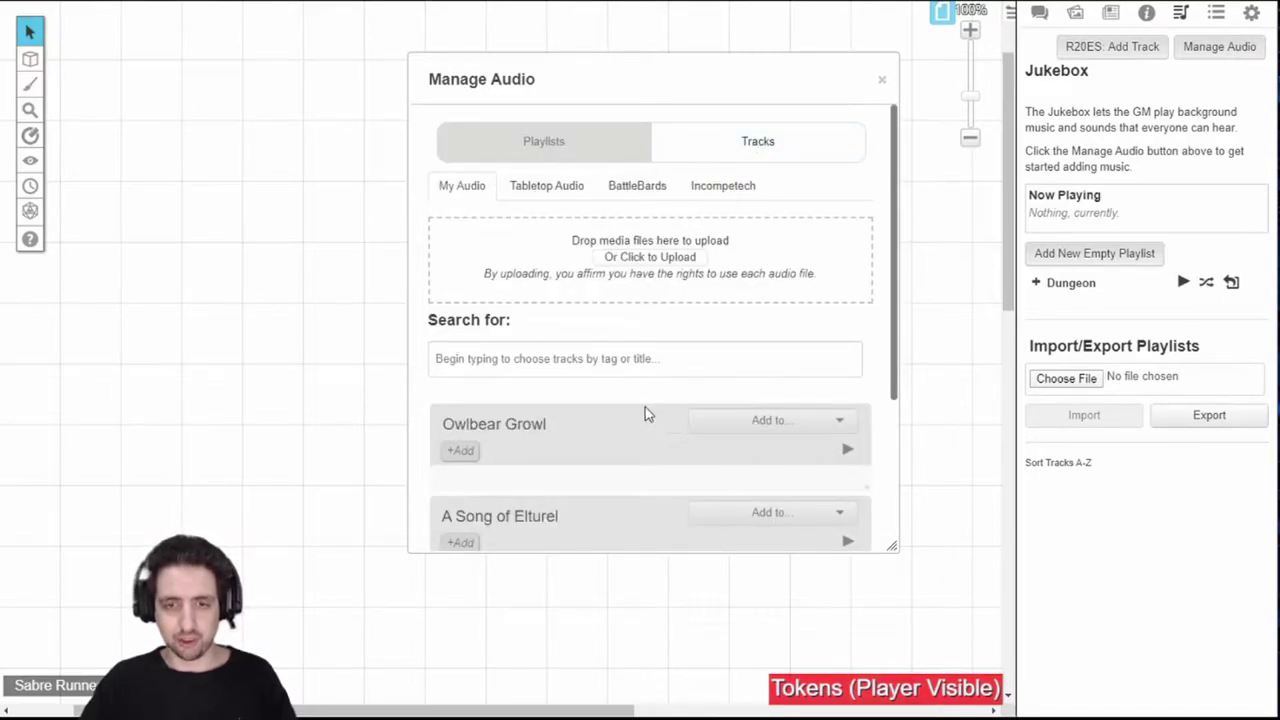
{"action": "scroll", "coordinate": [640, 396], "scroll_direction": "down", "scroll_amount": 3}
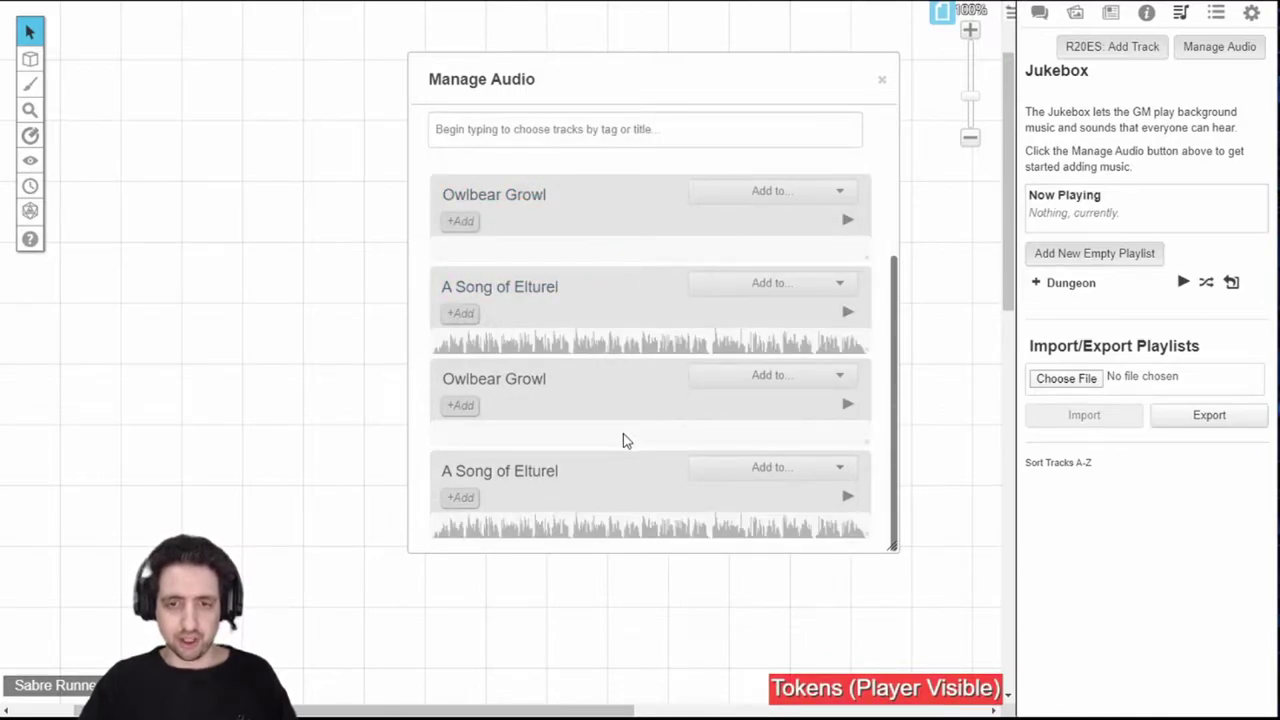
{"action": "scroll", "coordinate": [624, 434], "scroll_direction": "up", "scroll_amount": 3}
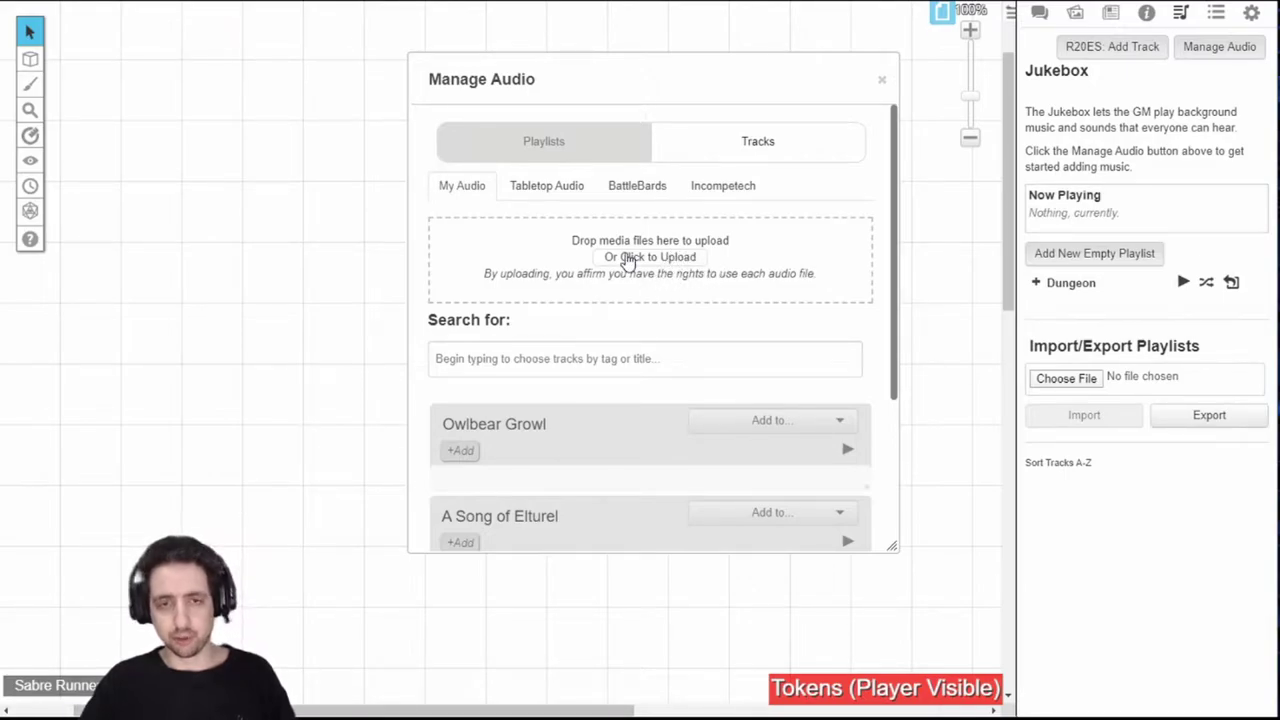
{"action": "scroll", "coordinate": [592, 368], "scroll_direction": "down", "scroll_amount": 2}
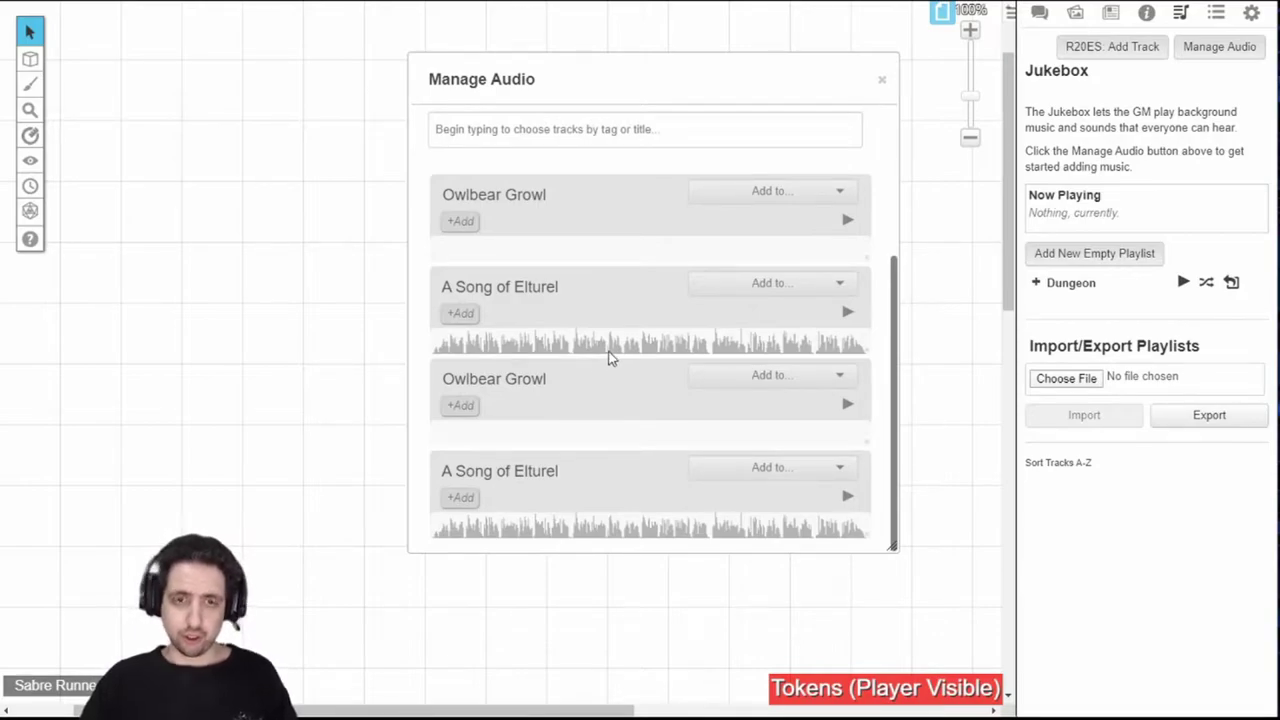
{"action": "left_click", "coordinate": [785, 197]}
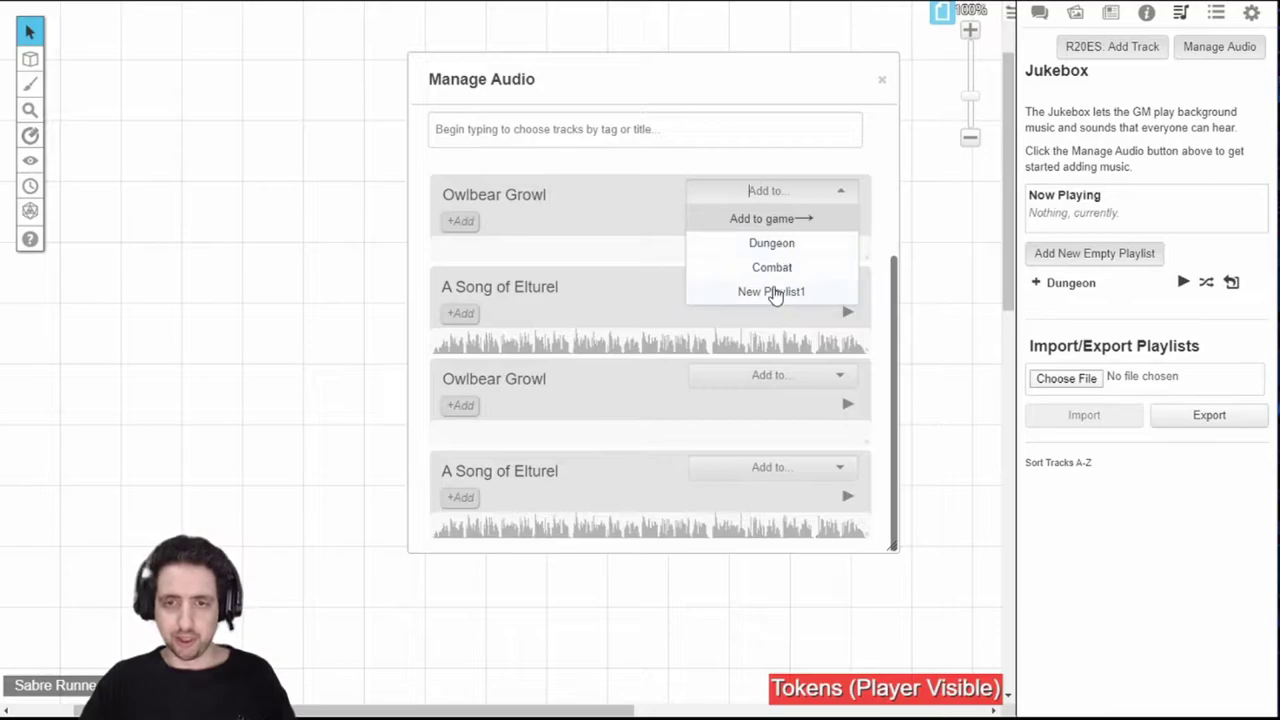
{"action": "left_click", "coordinate": [768, 220]}
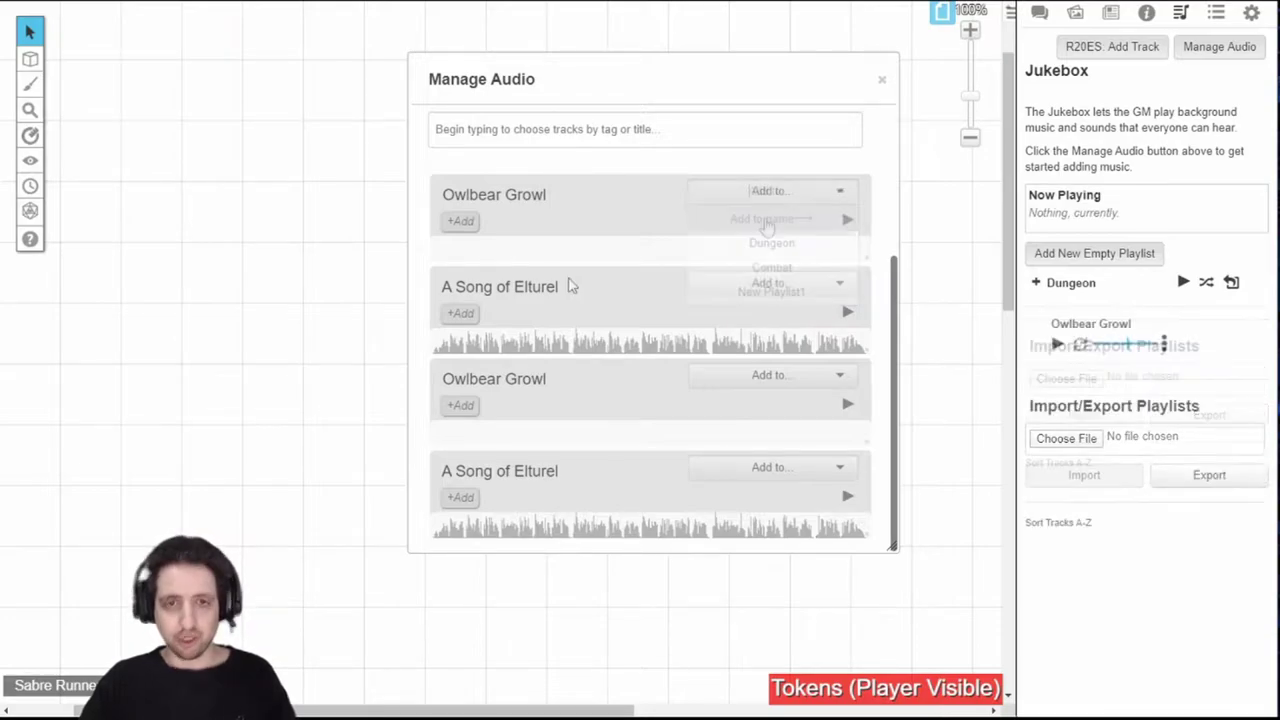
{"action": "left_click", "coordinate": [461, 221]}
{"action": "left_click", "coordinate": [508, 381]}
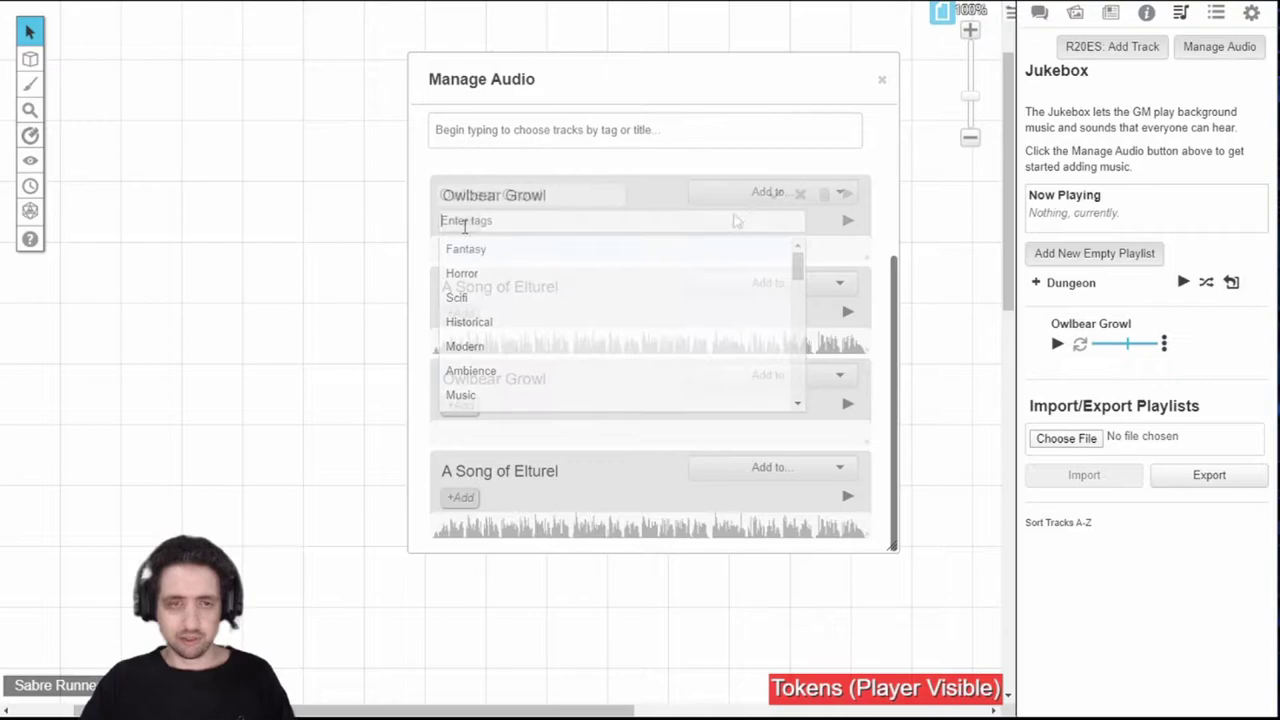
{"action": "left_click", "coordinate": [806, 196]}
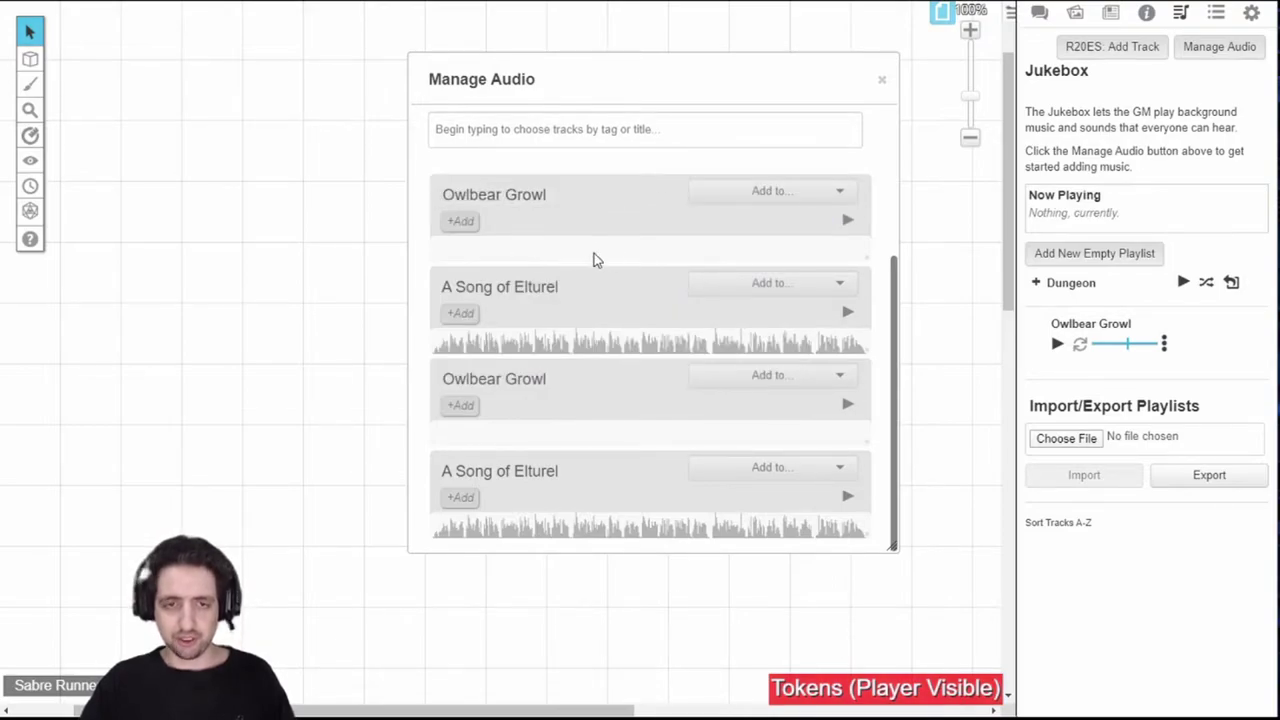
- Browse the Tabletop Audio library and preview the Medieval Battle track, stopping it after a few seconds
{"action": "scroll", "coordinate": [530, 255], "scroll_direction": "up", "scroll_amount": 3}
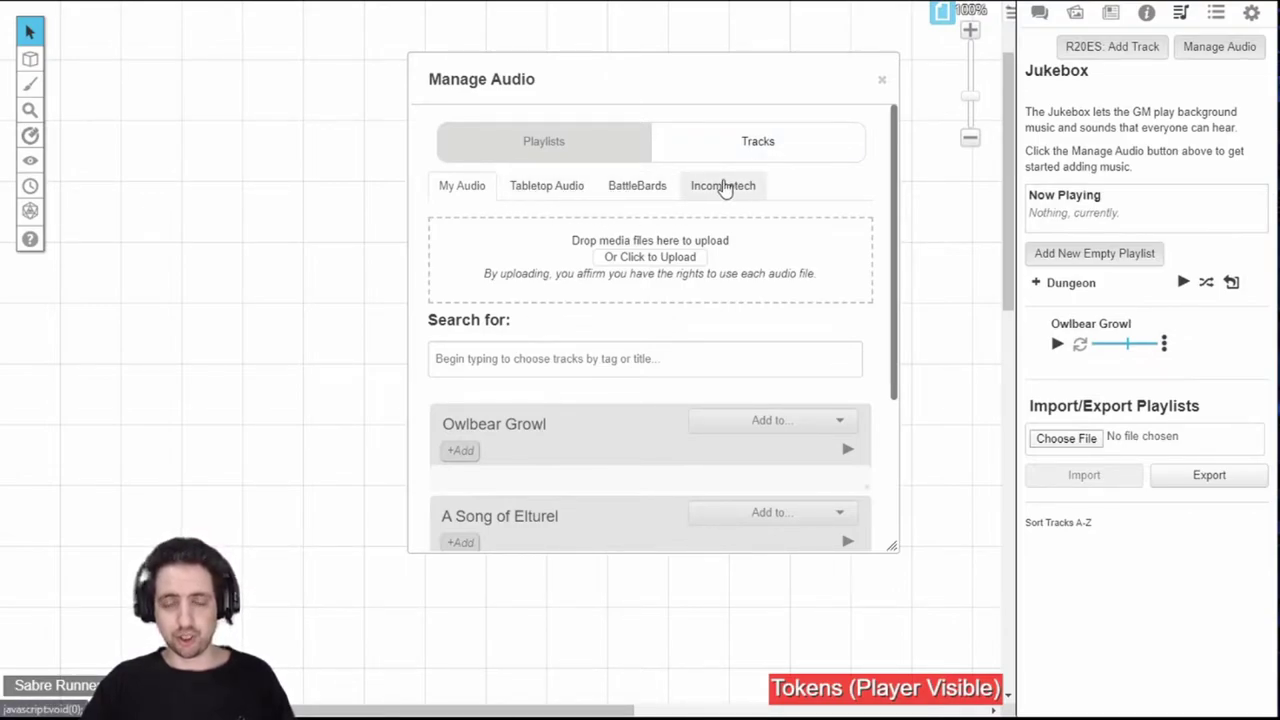
{"action": "left_click", "coordinate": [546, 186]}
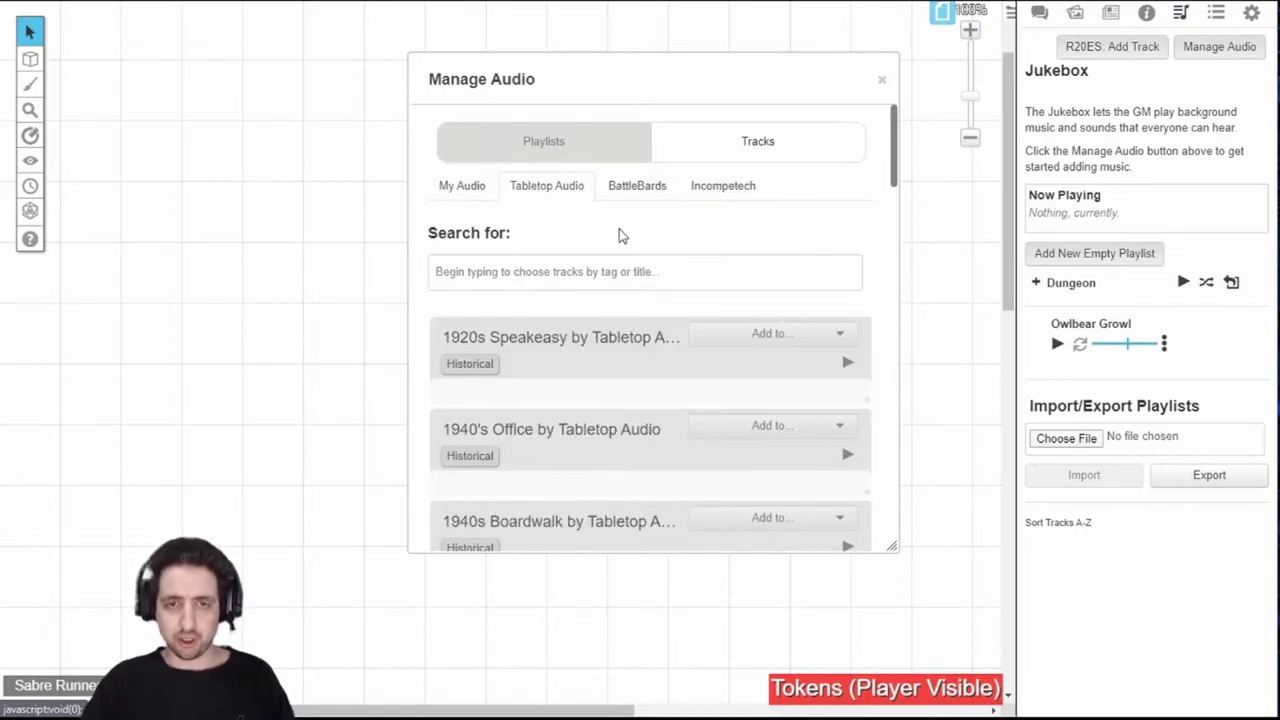
{"action": "scroll", "coordinate": [639, 360], "scroll_direction": "down", "scroll_amount": 20}
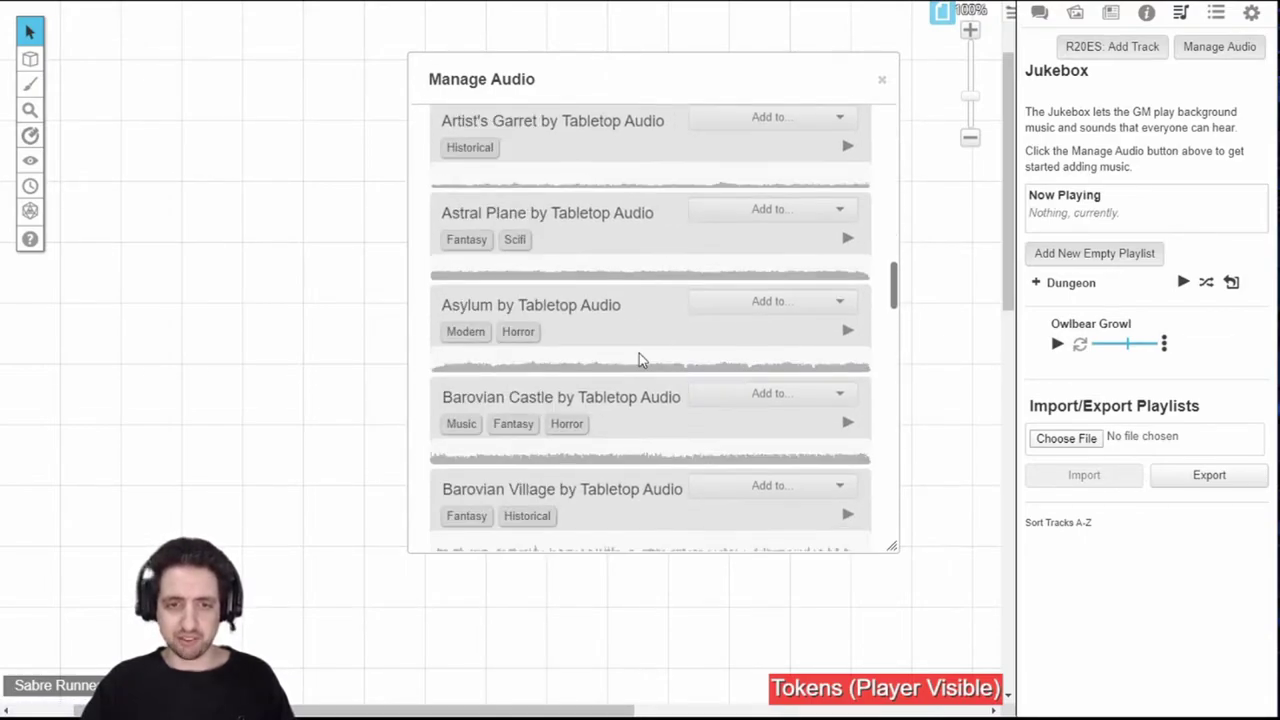
{"action": "scroll", "coordinate": [639, 360], "scroll_direction": "down", "scroll_amount": 20}
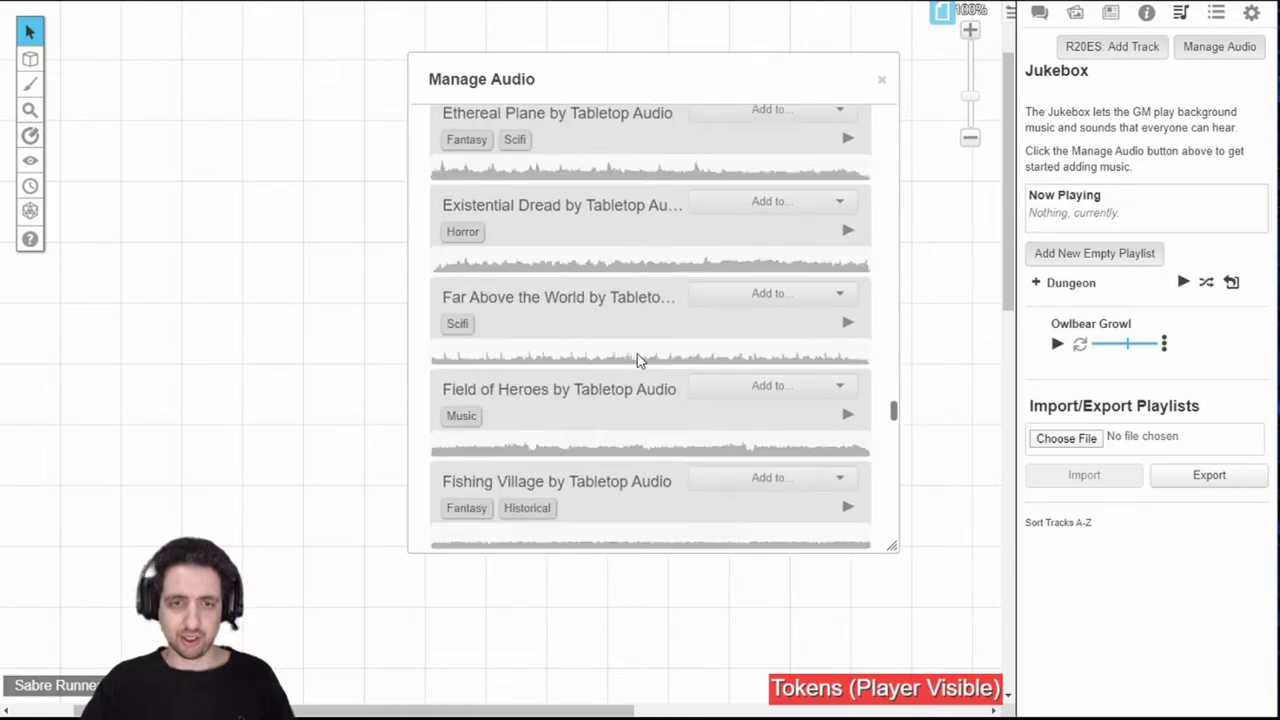
{"action": "scroll", "coordinate": [640, 361], "scroll_direction": "down", "scroll_amount": 5}
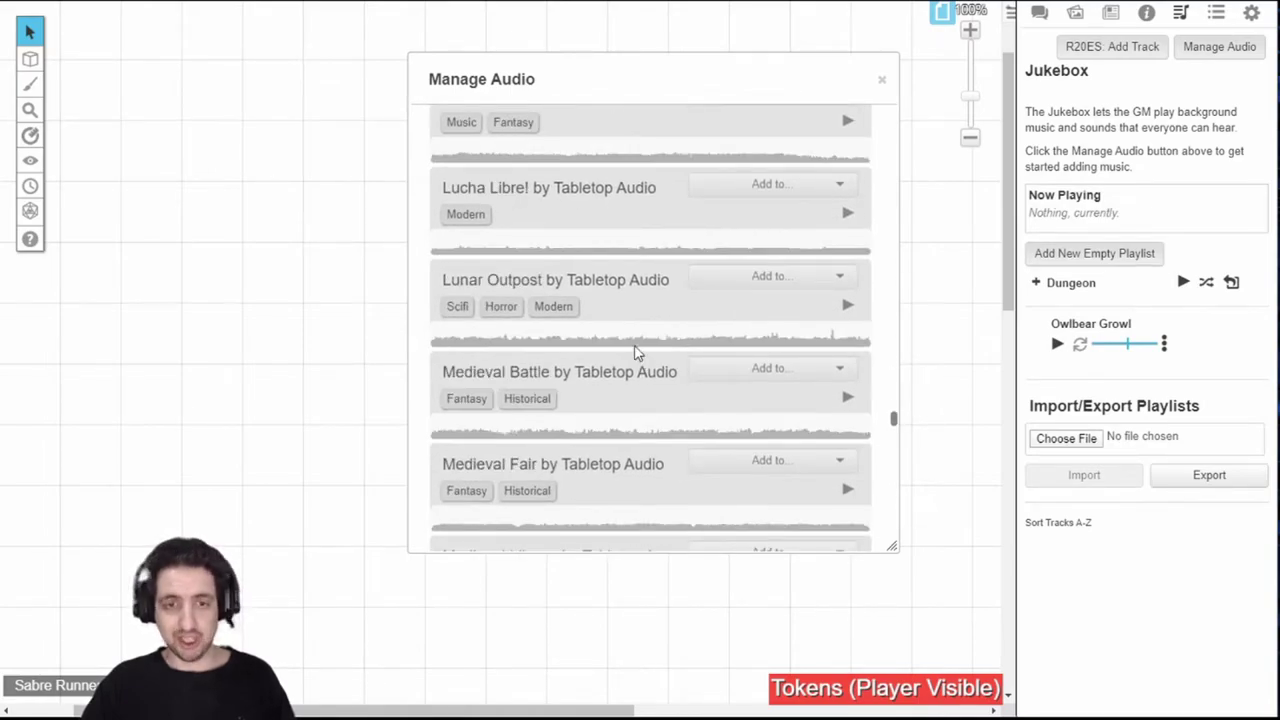
{"action": "left_click", "coordinate": [847, 397]}
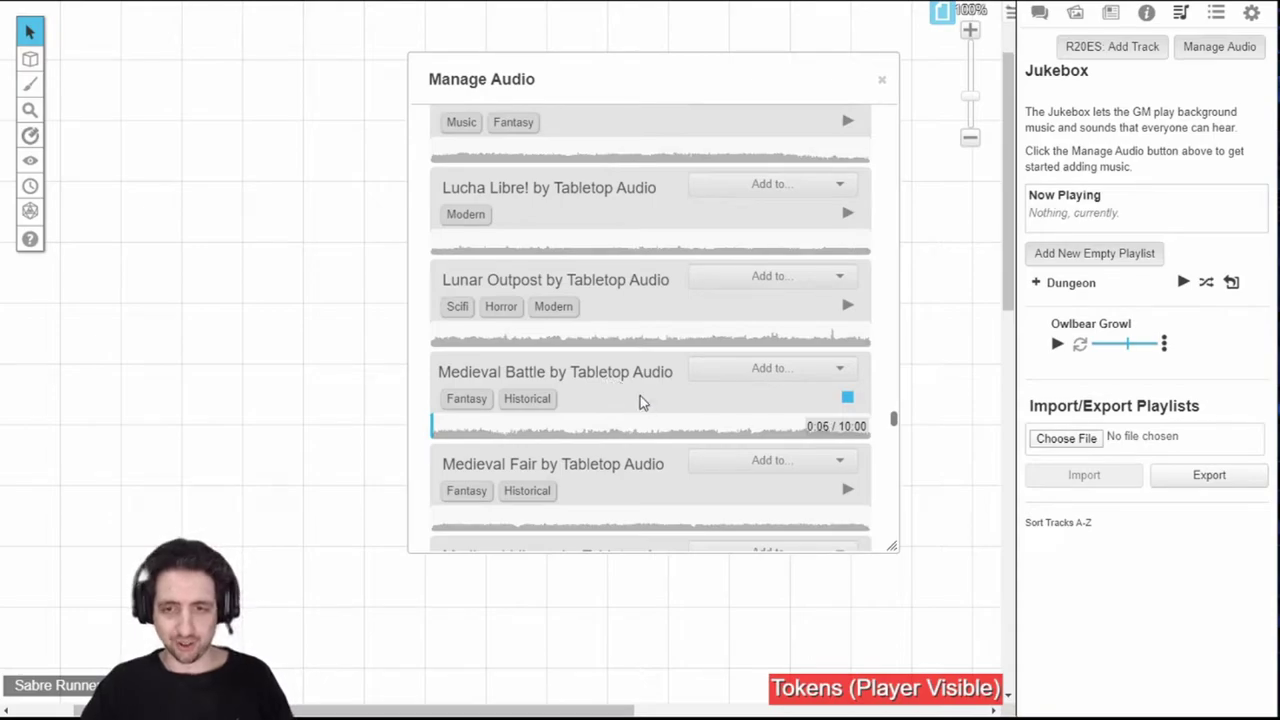
{"action": "left_click", "coordinate": [848, 400]}
- Preview the Neon Drive track further down the Tabletop Audio library
{"action": "scroll", "coordinate": [806, 380], "scroll_direction": "down", "scroll_amount": 5}
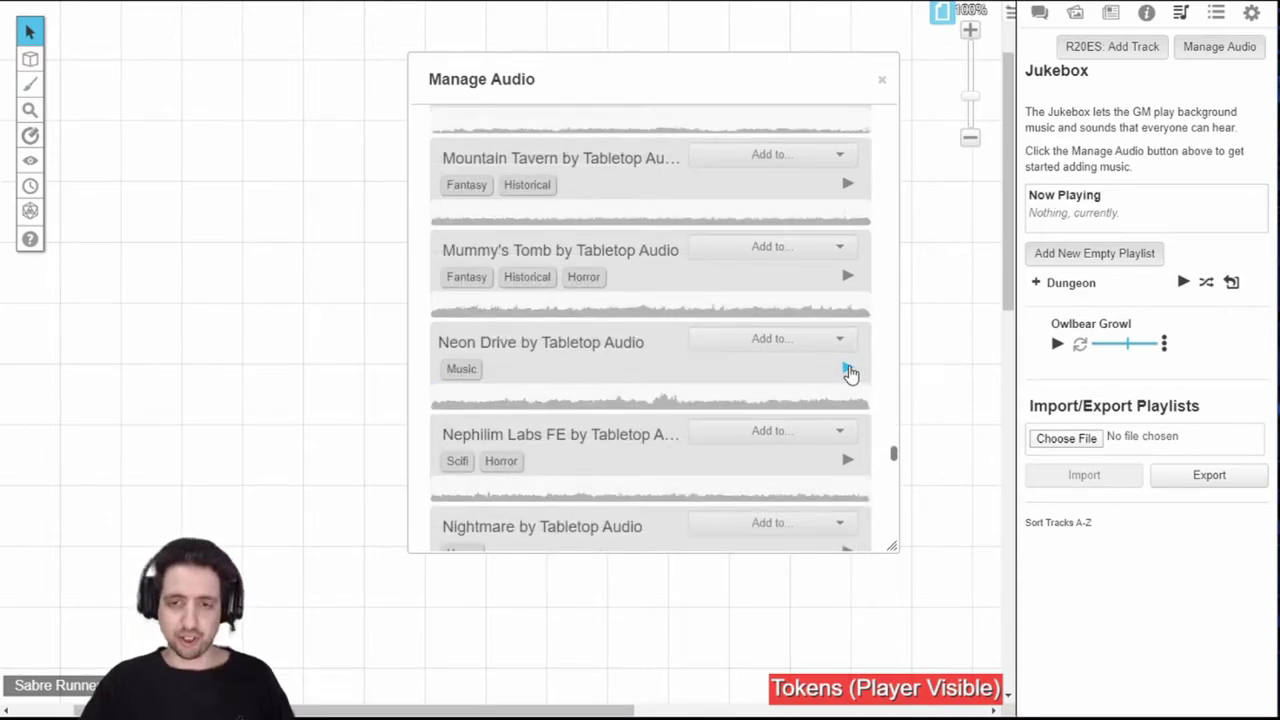
{"action": "left_click", "coordinate": [848, 371]}
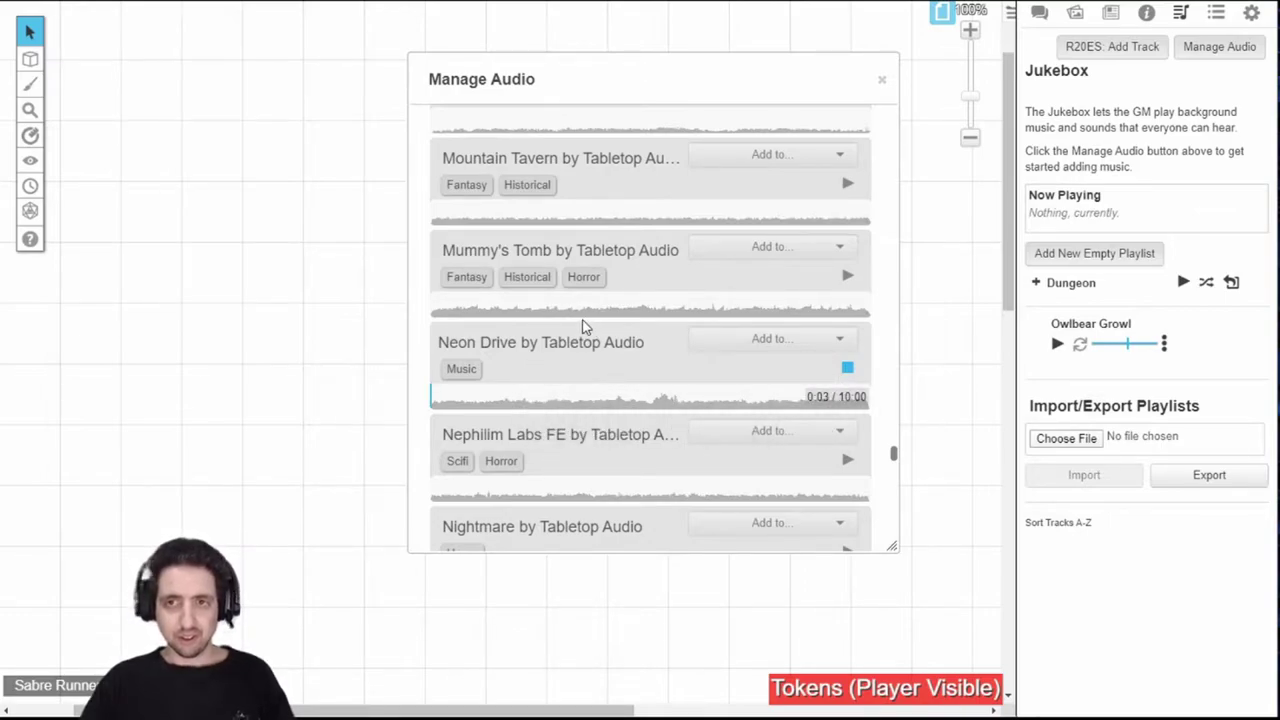
{"action": "left_click", "coordinate": [578, 376]}
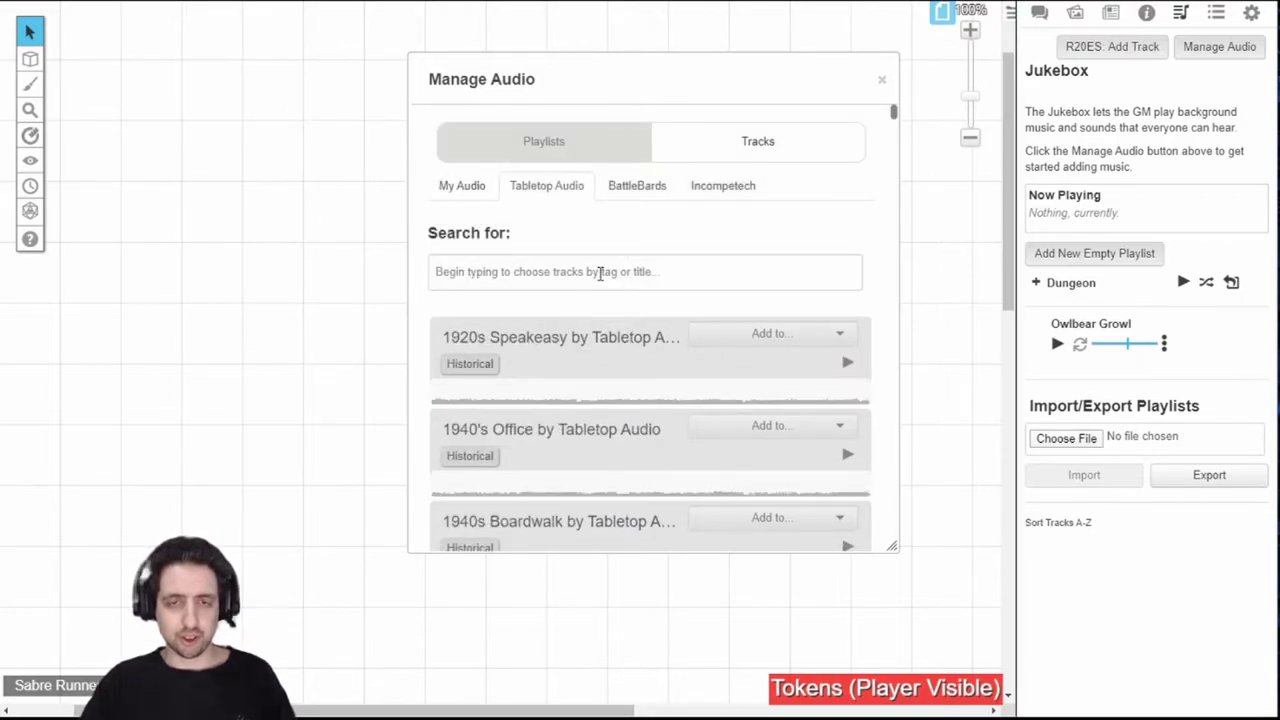
- Filter the Tabletop Audio tracks by the Horror tag
{"action": "left_click", "coordinate": [585, 271]}
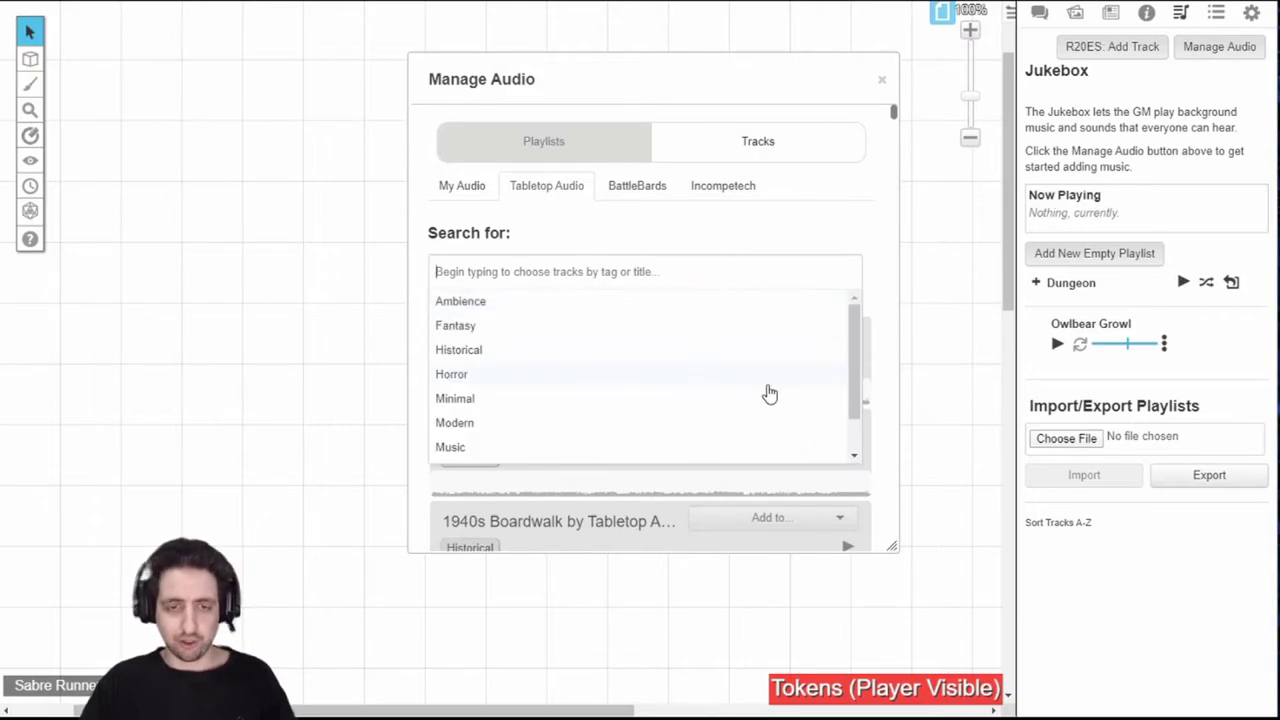
{"action": "type", "text": "horror"}
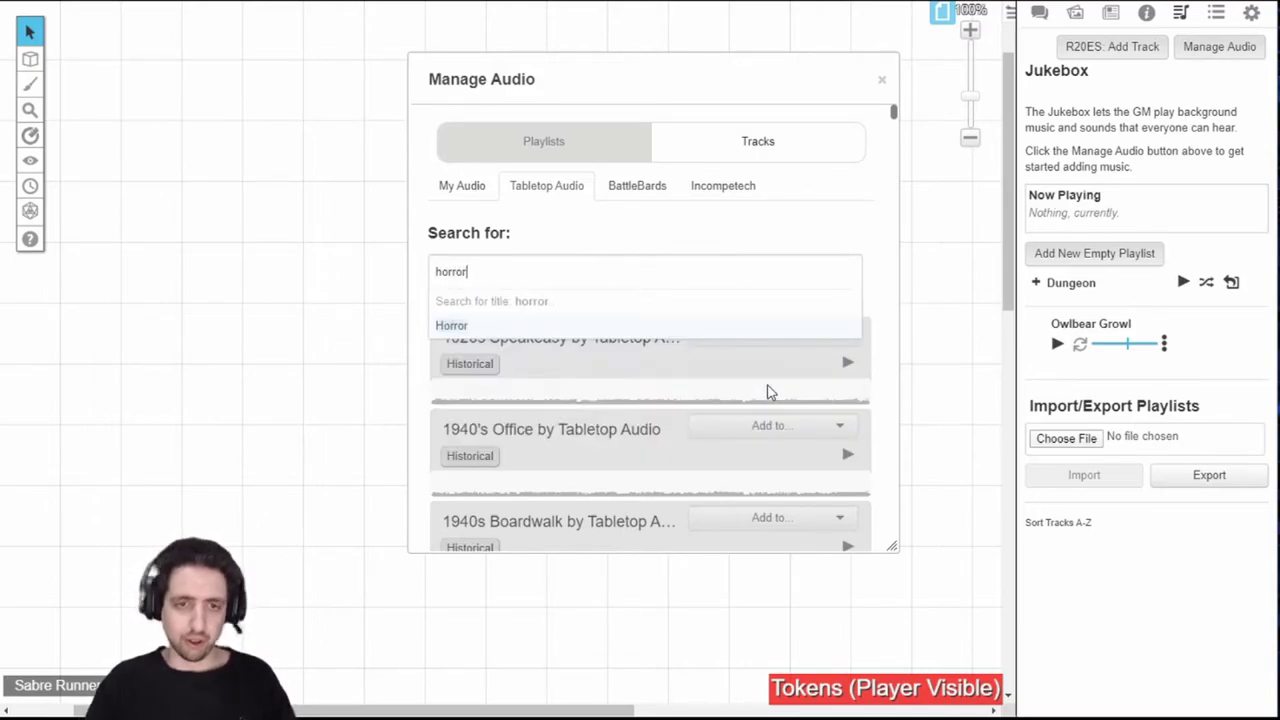
{"action": "left_click", "coordinate": [514, 327]}
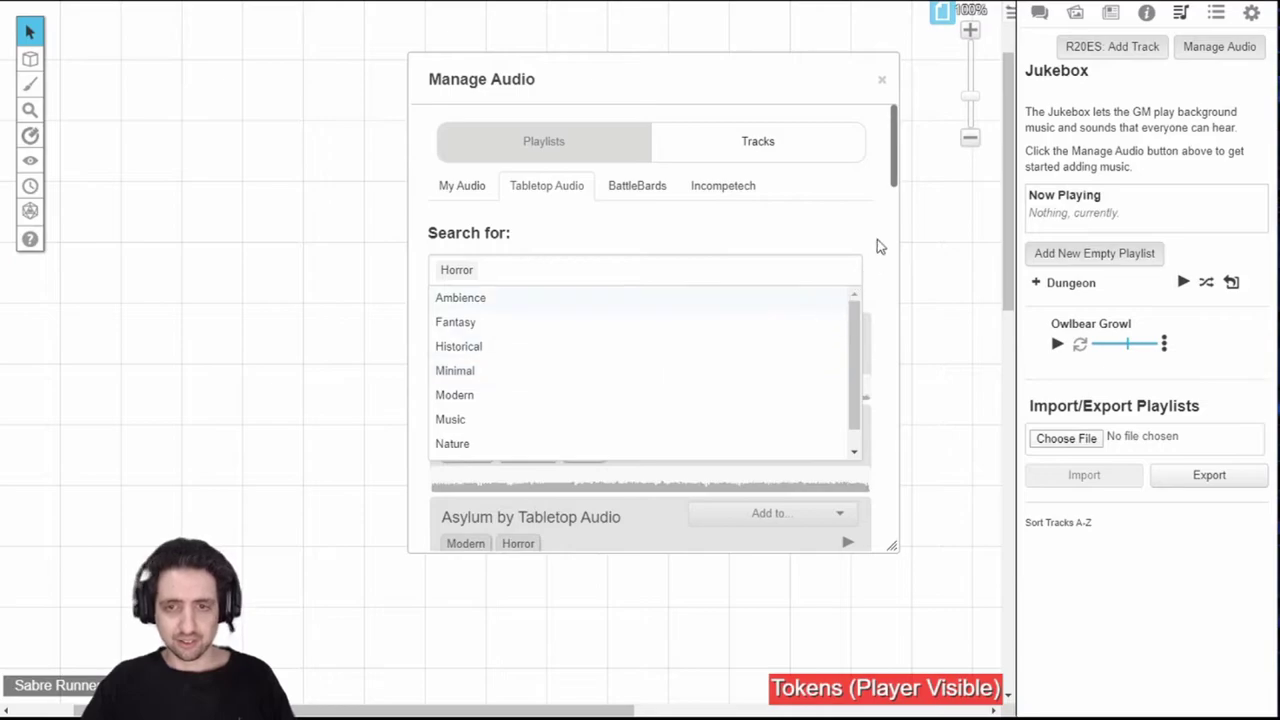
- Preview the Abandoned Windmill track for a few seconds, stop it and close the audio manager
{"action": "left_click", "coordinate": [745, 458]}
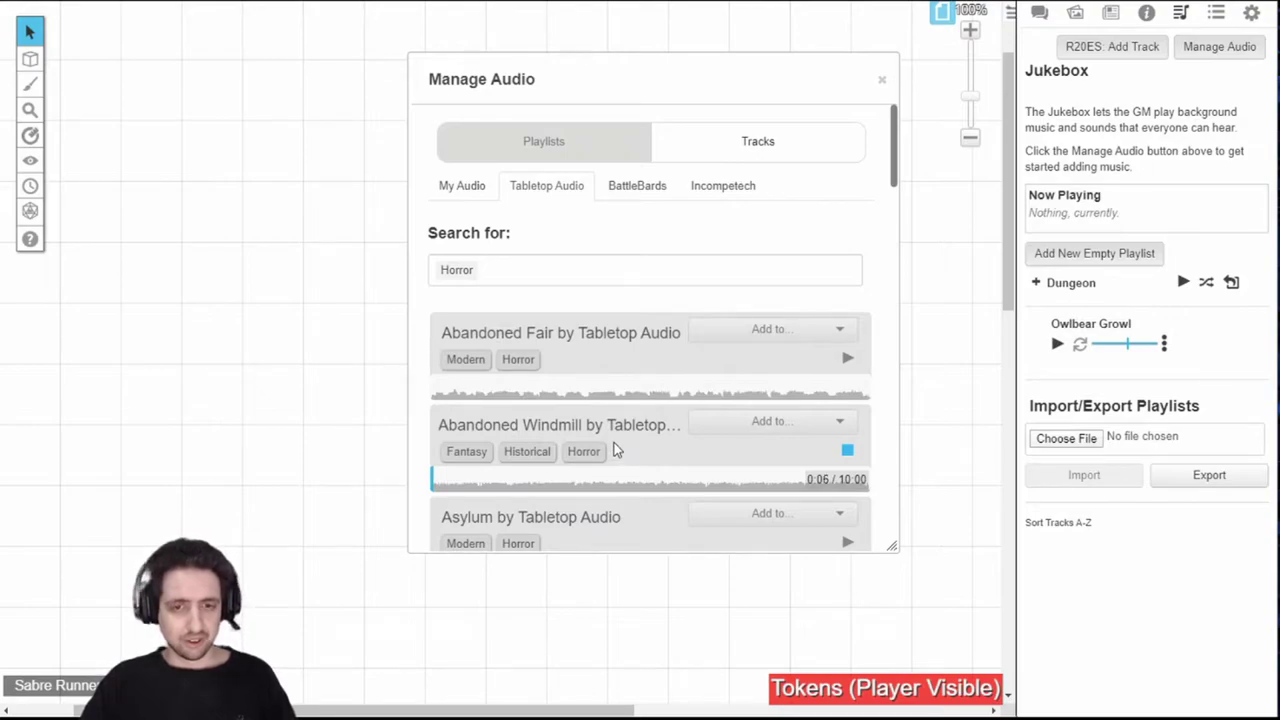
{"action": "left_click", "coordinate": [856, 454]}
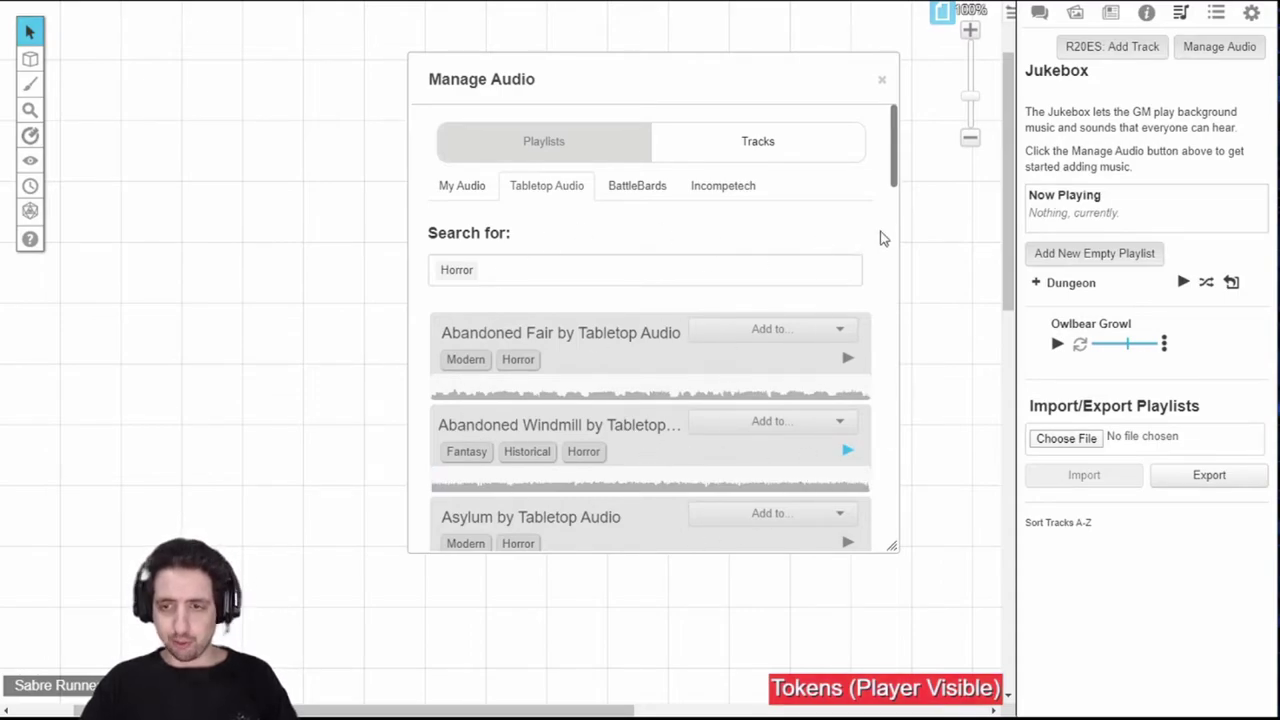
{"action": "key", "text": "Escape"}
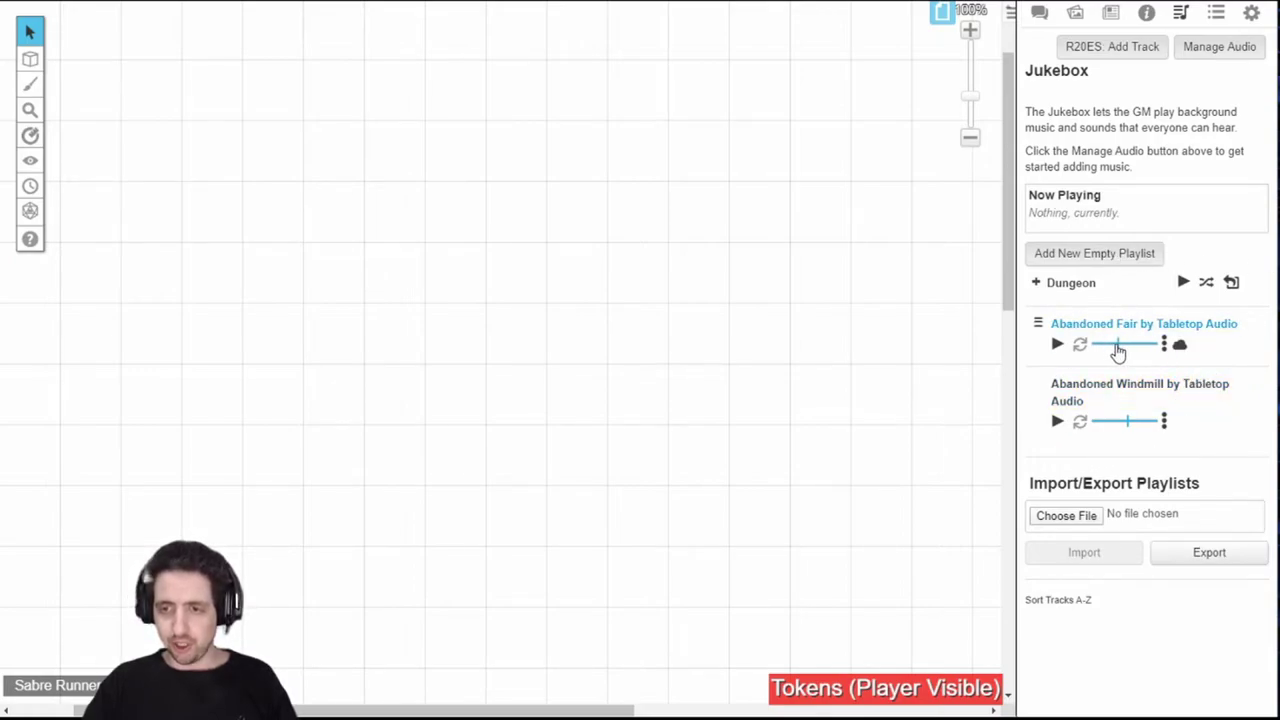
- Check the loop control of Abandoned Fair and the extra options of Abandoned Windmill in the jukebox
{"action": "left_click", "coordinate": [1080, 346]}
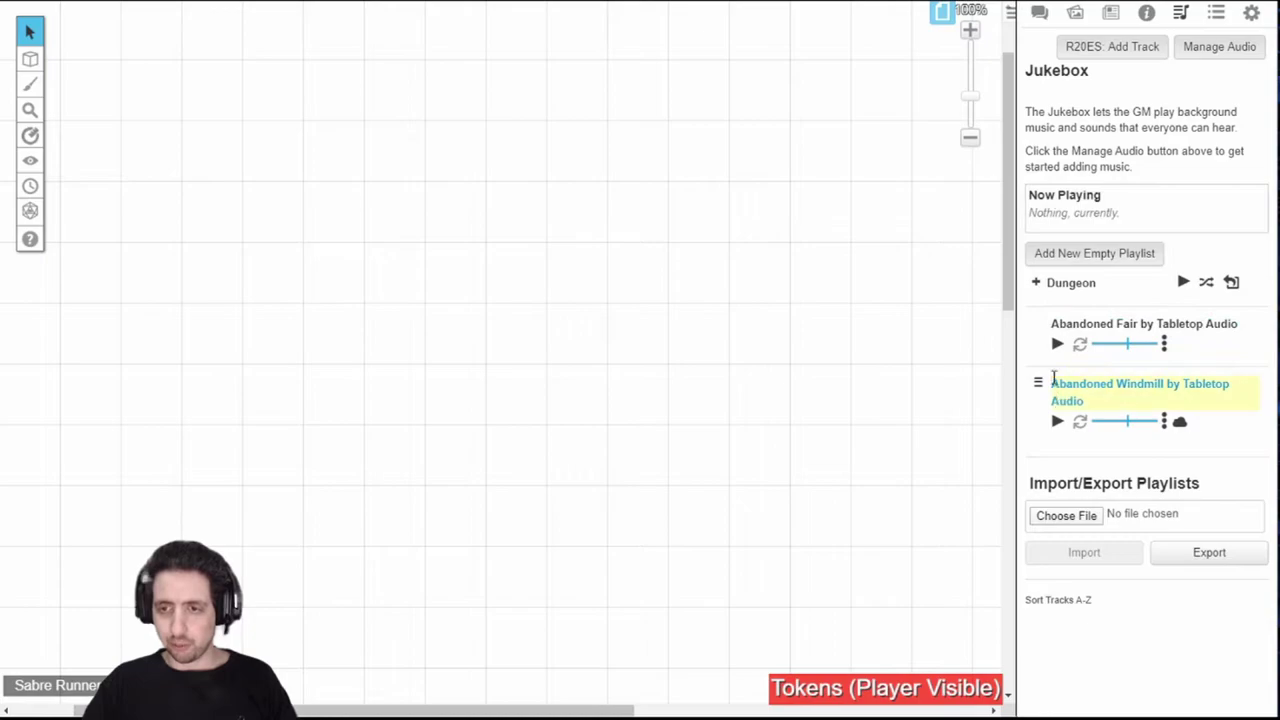
{"action": "left_click", "coordinate": [1164, 422]}
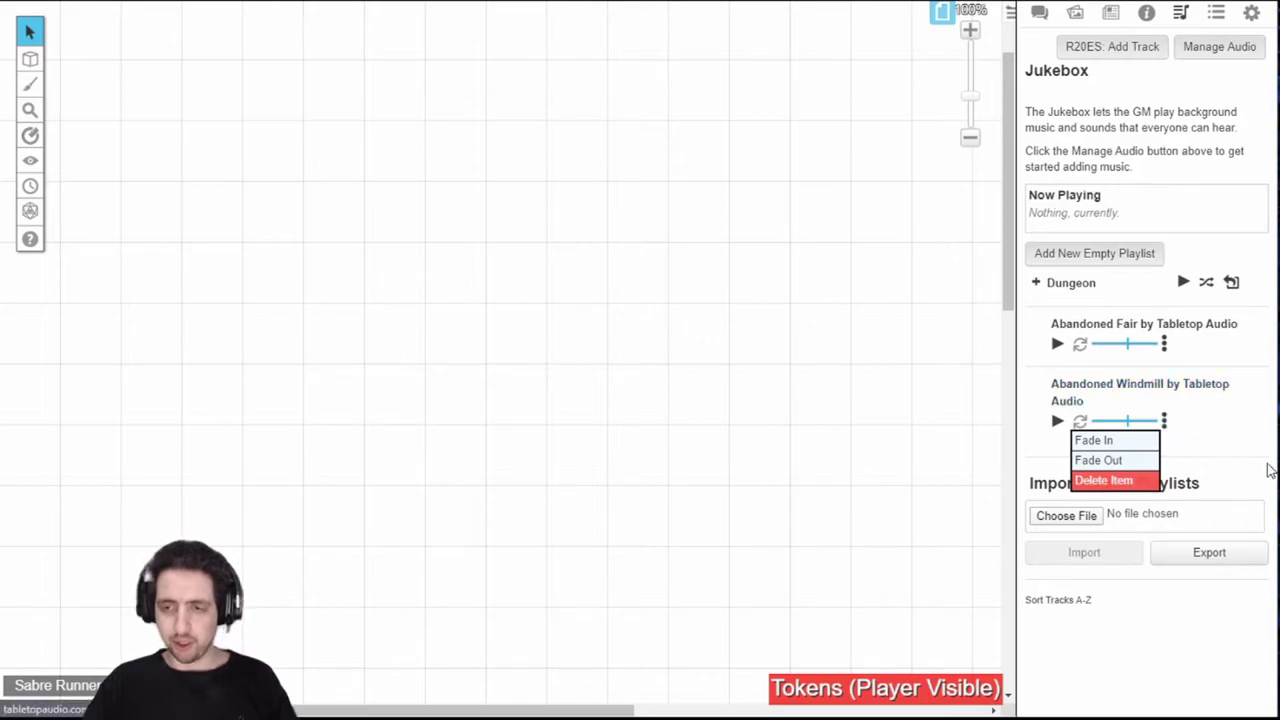
{"action": "left_click", "coordinate": [1180, 437]}
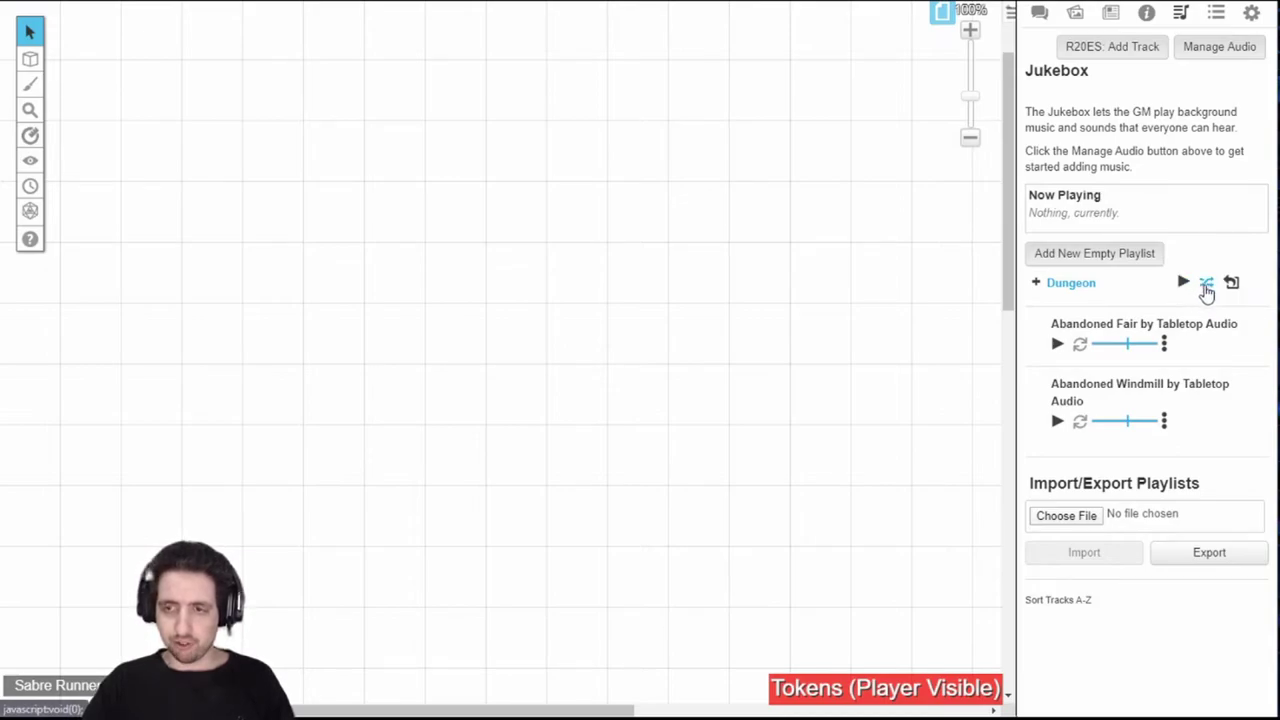
- Switch the Dungeon playlist's playback mode from shuffle through Simulplay to Play Once
{"action": "left_click", "coordinate": [1209, 287]}
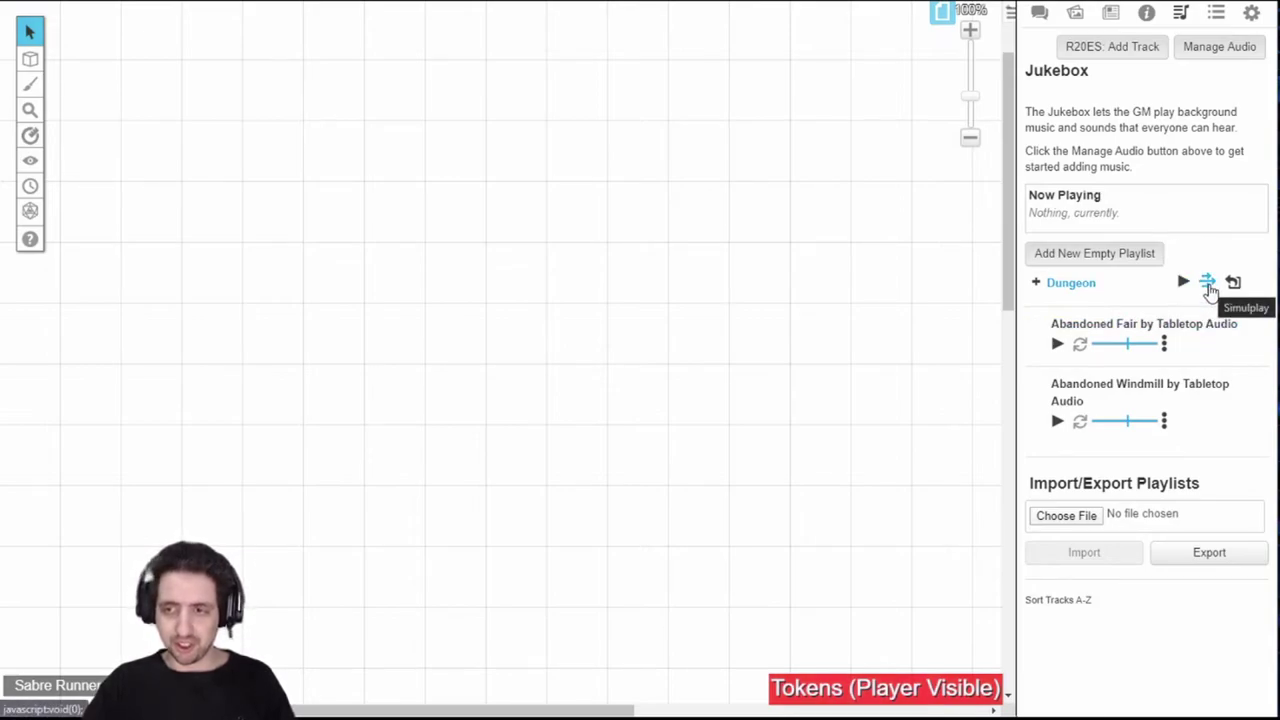
{"action": "left_click", "coordinate": [1206, 287]}
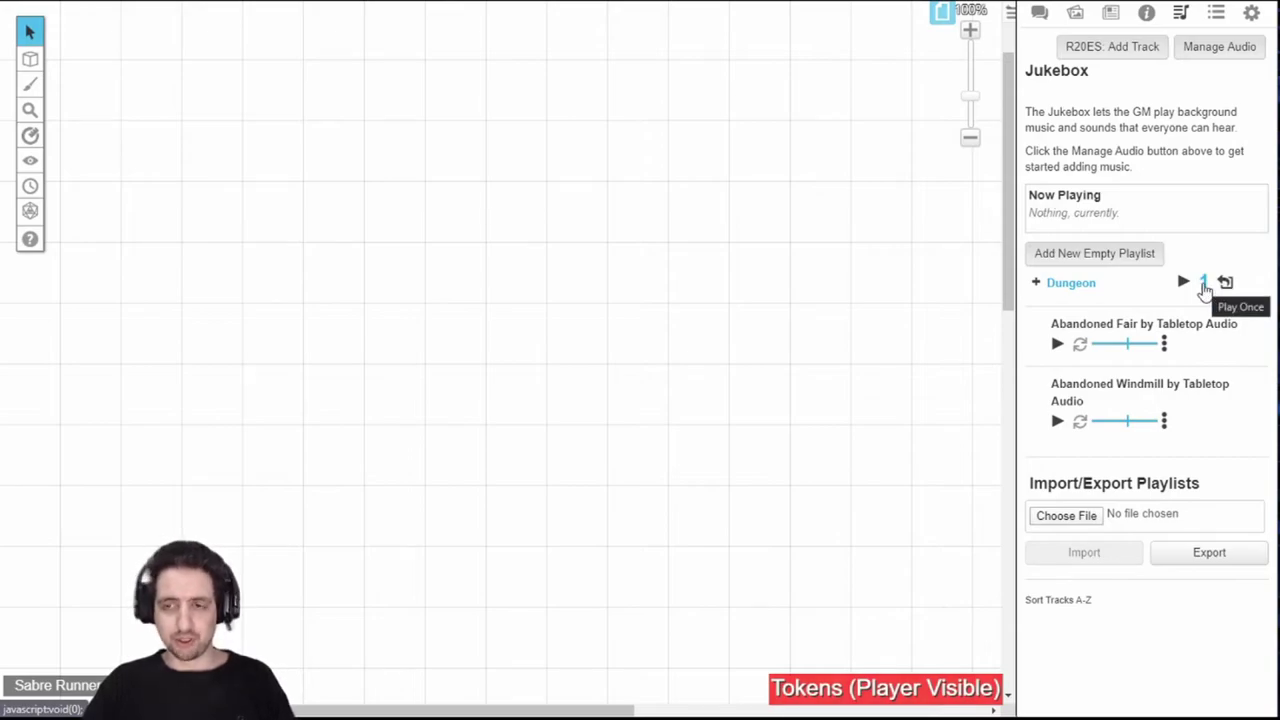
- Expand the Dungeon playlist to view its tracks and collapse it again
{"action": "left_click", "coordinate": [1070, 283]}
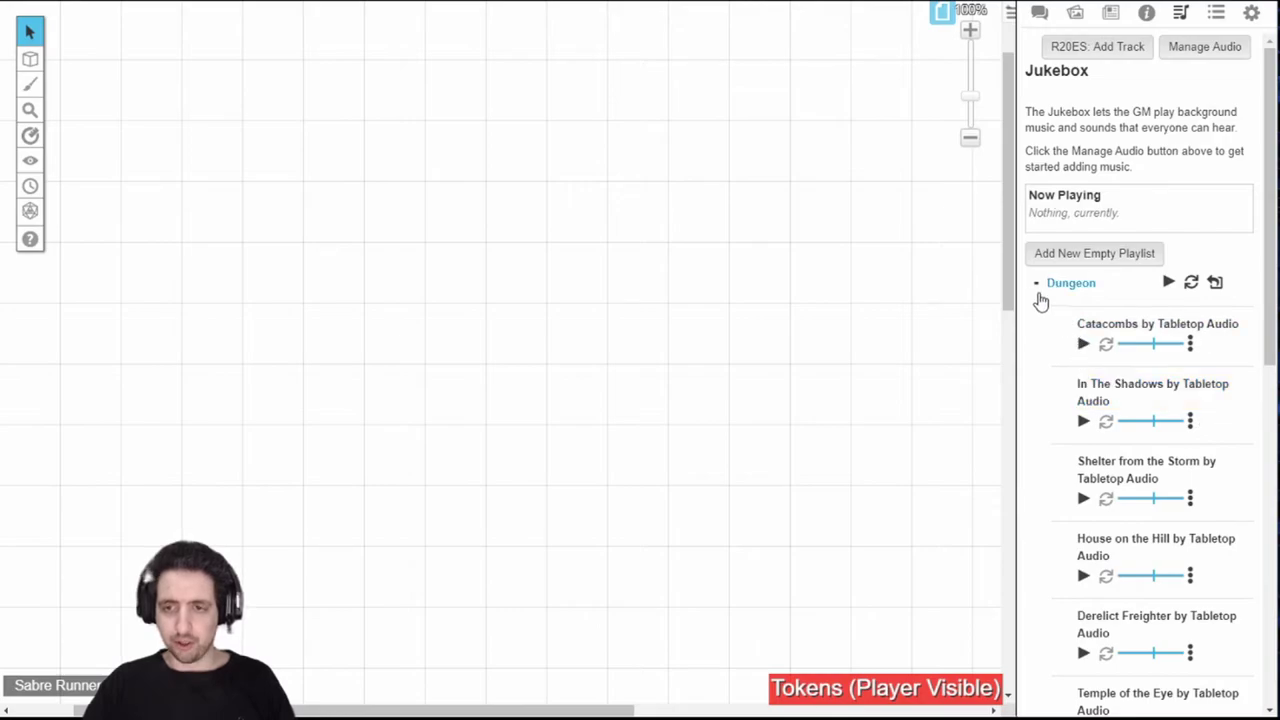
{"action": "left_click", "coordinate": [1034, 287]}
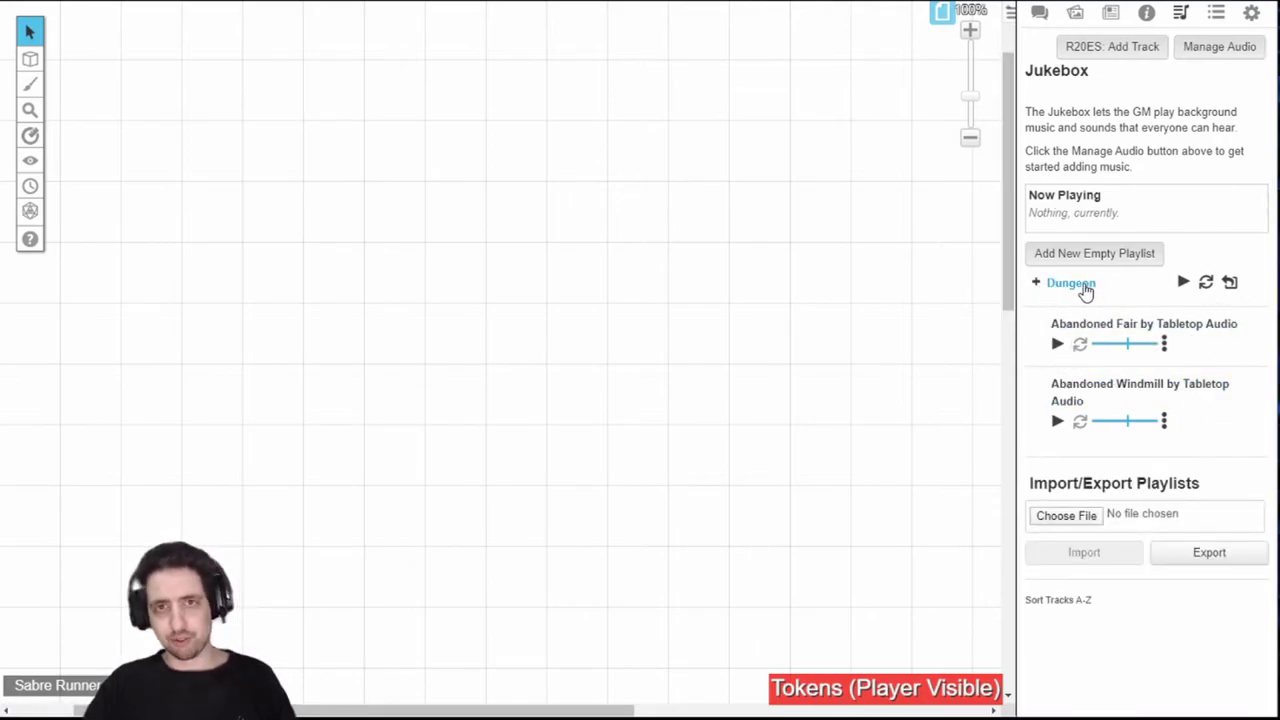
- Play the Dungeon playlist in shuffle mode, lowering its volume slightly and skipping to the next track
{"action": "left_click", "coordinate": [1206, 282]}
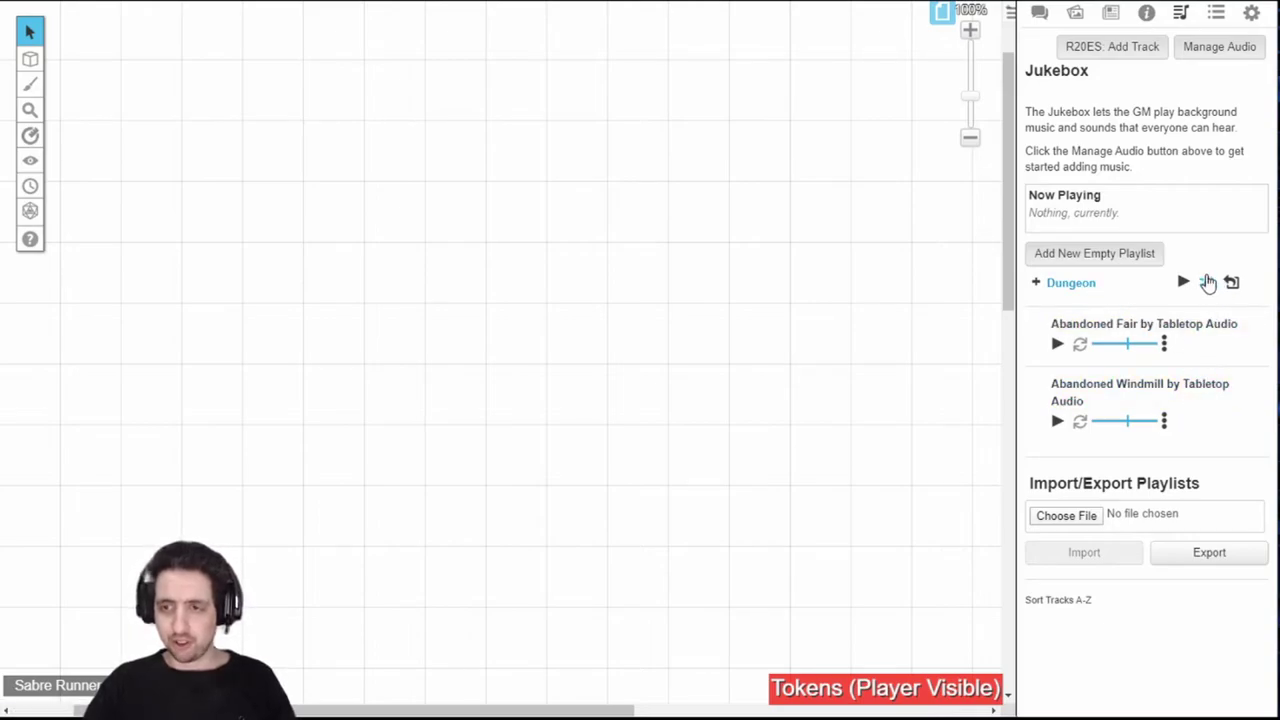
{"action": "left_click", "coordinate": [1182, 284]}
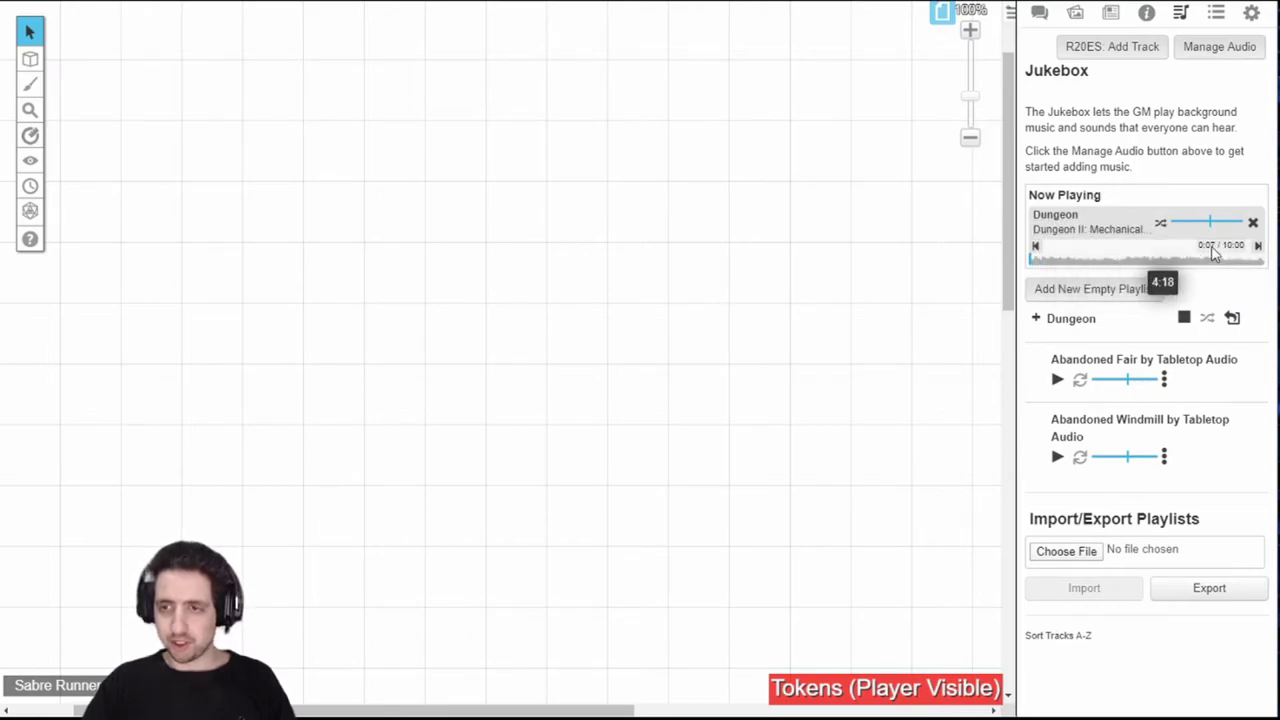
{"action": "left_click", "coordinate": [1203, 228]}
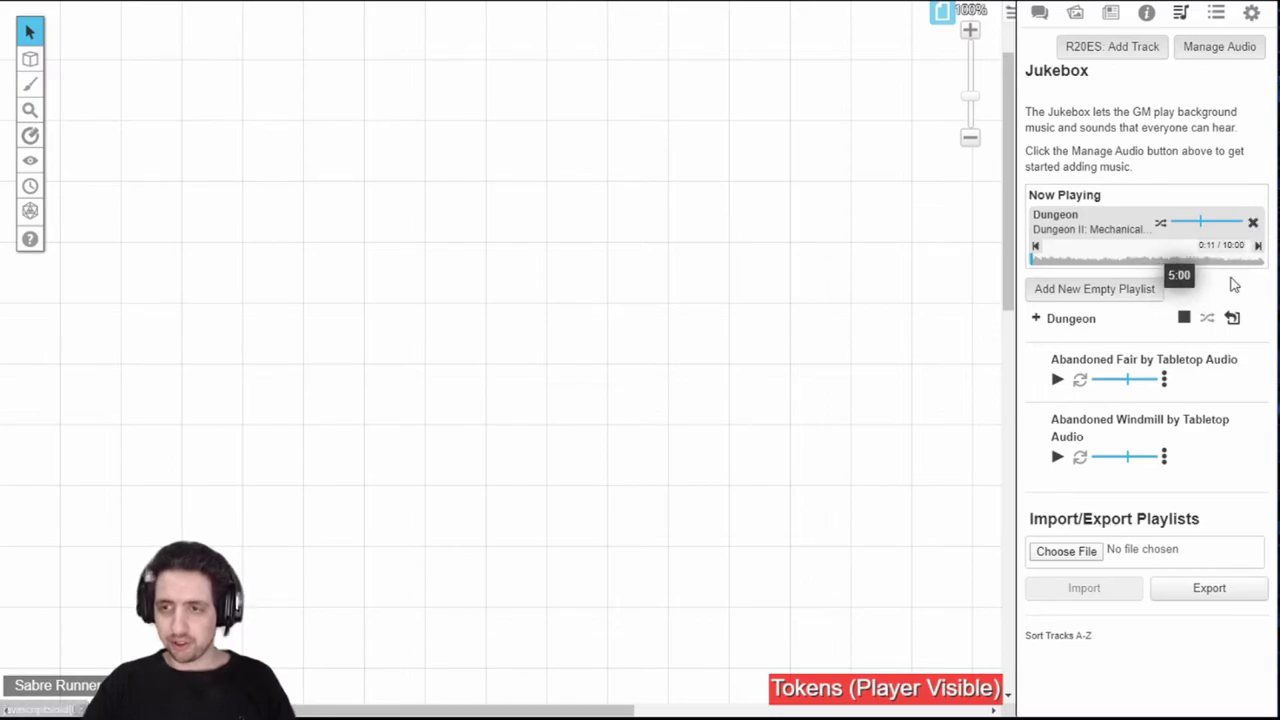
{"action": "left_click", "coordinate": [1259, 247]}
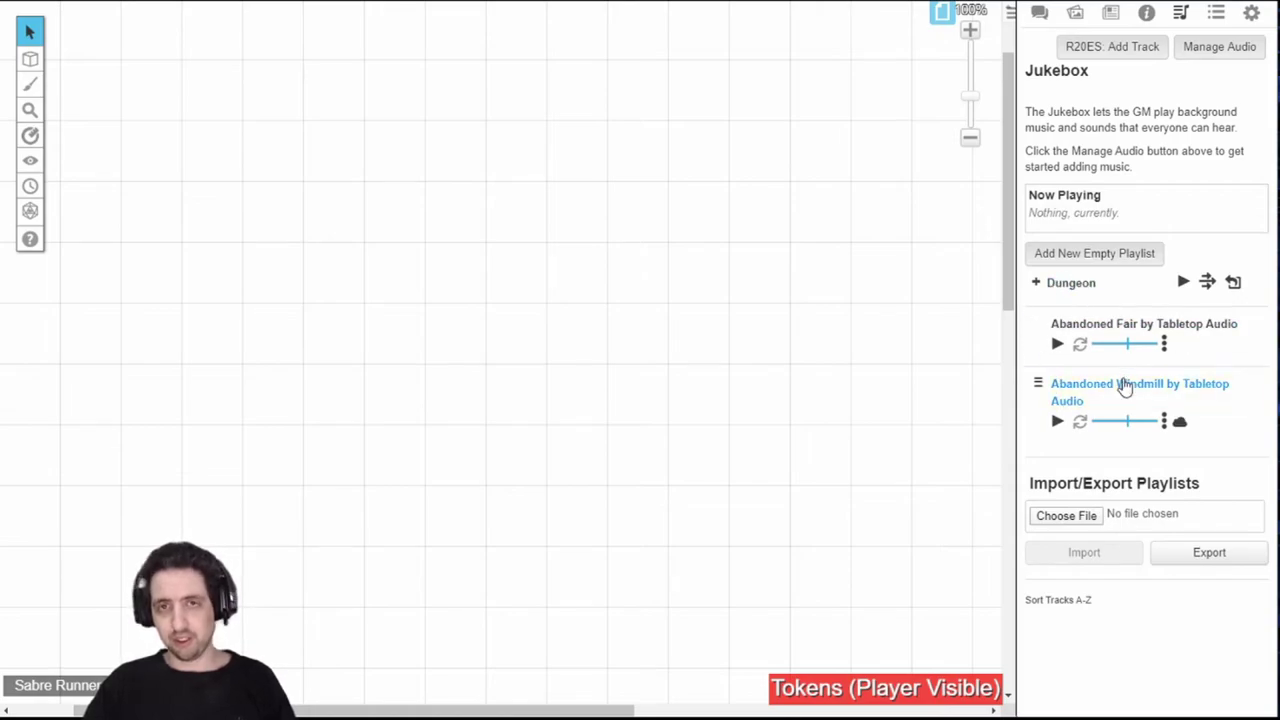
- Play Abandoned Fair and Abandoned Windmill at the same time and start the Dungeon playlist in Simulplay mode
{"action": "left_click", "coordinate": [1057, 345]}
{"action": "left_click", "coordinate": [1058, 447]}
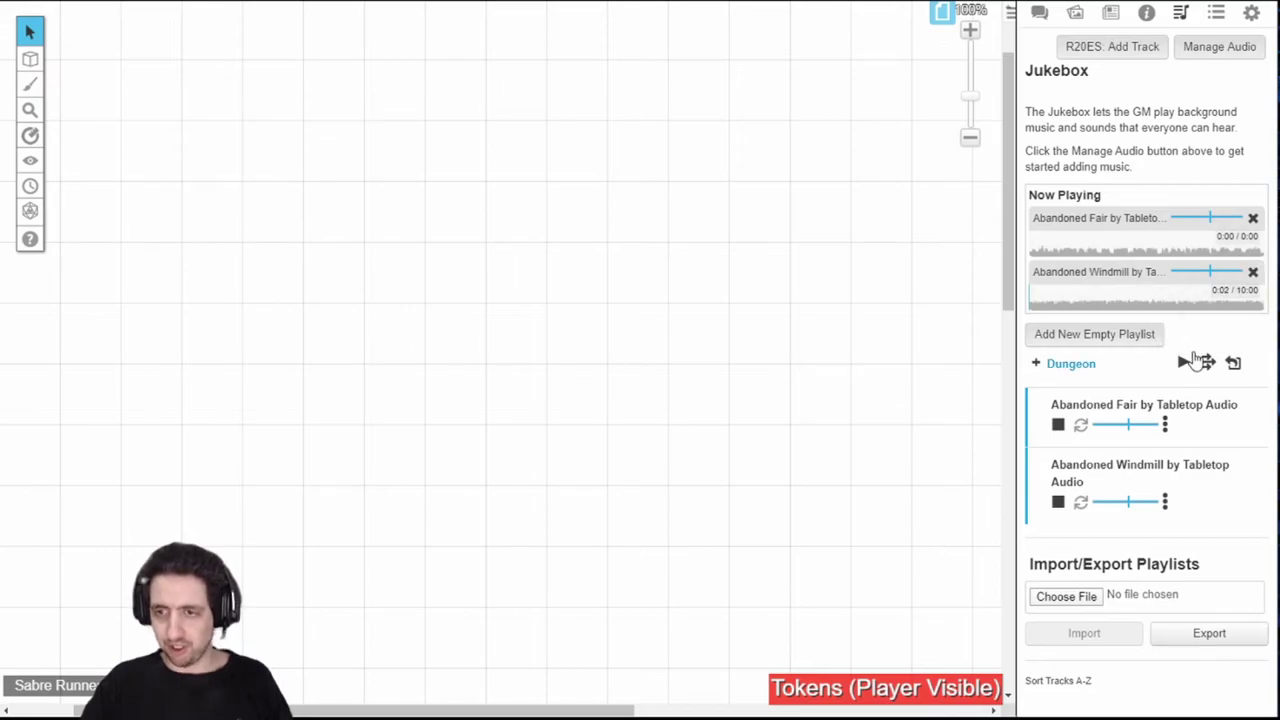
{"action": "left_click", "coordinate": [1186, 362]}
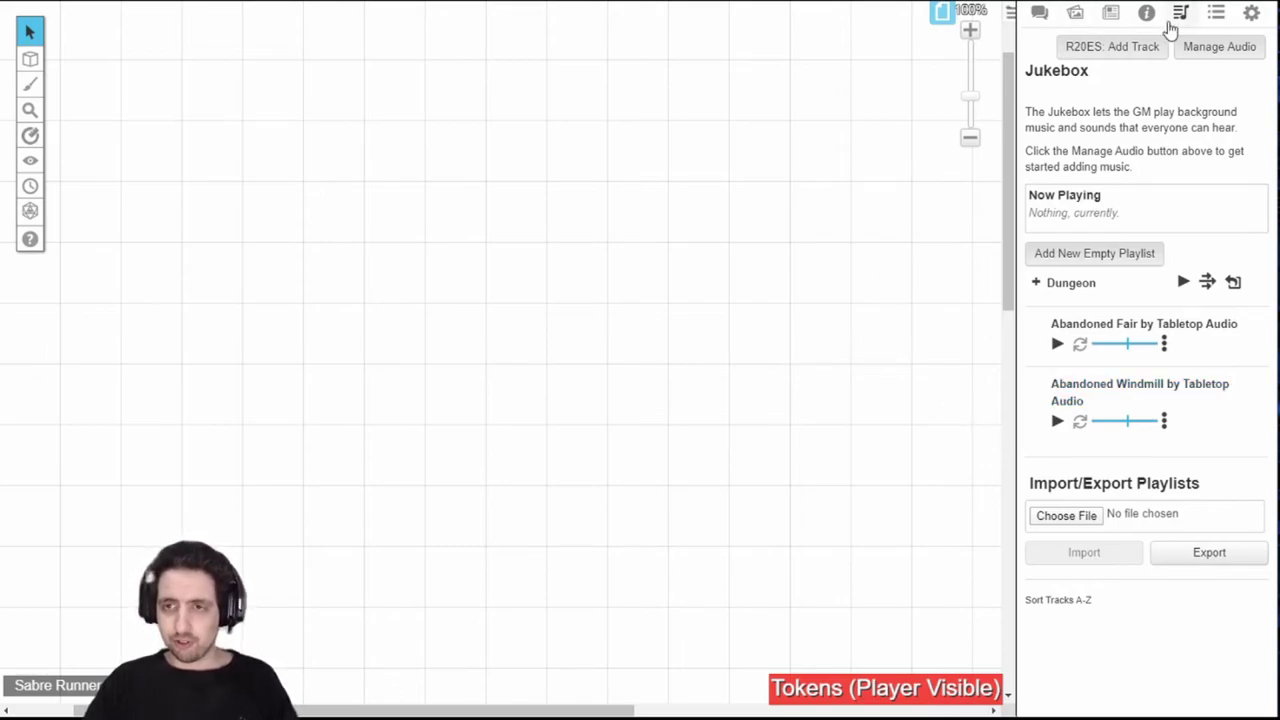
- Examine the playlist choices and the URL and title fields of the R20ES Add Tracks dialog, and cancel without adding a track
{"action": "left_click", "coordinate": [1125, 50]}
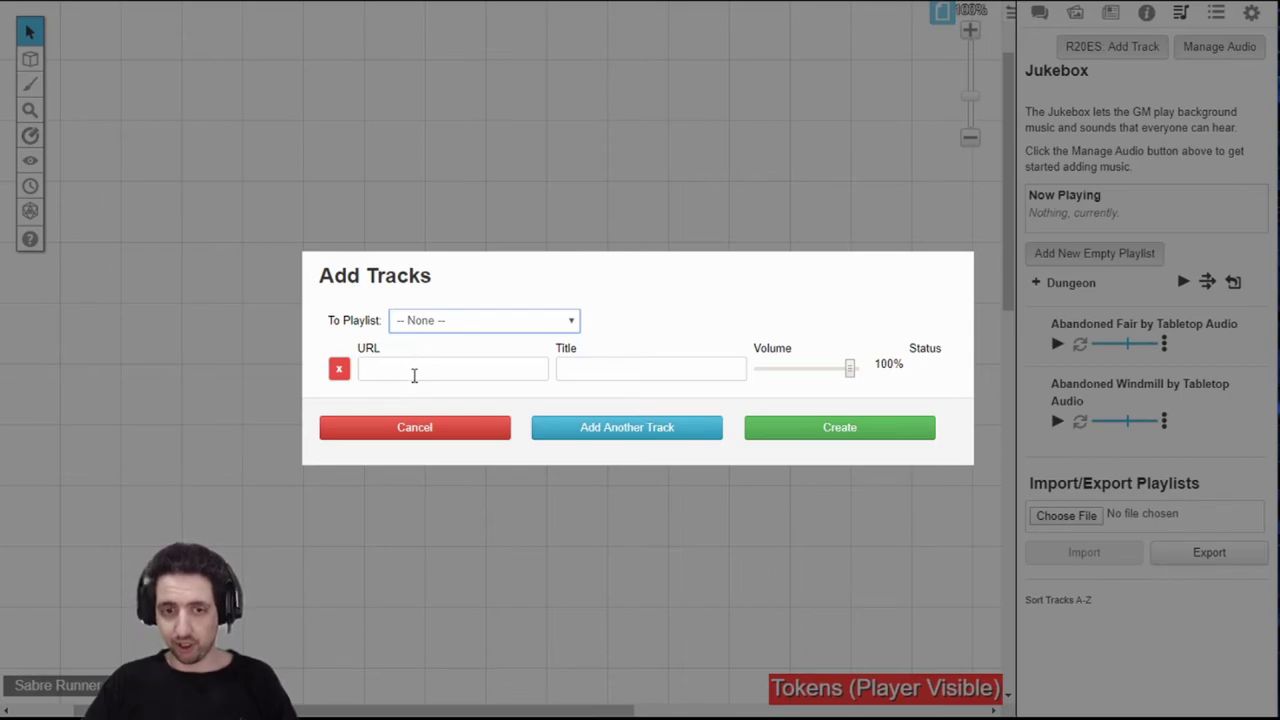
{"action": "left_click", "coordinate": [437, 322]}
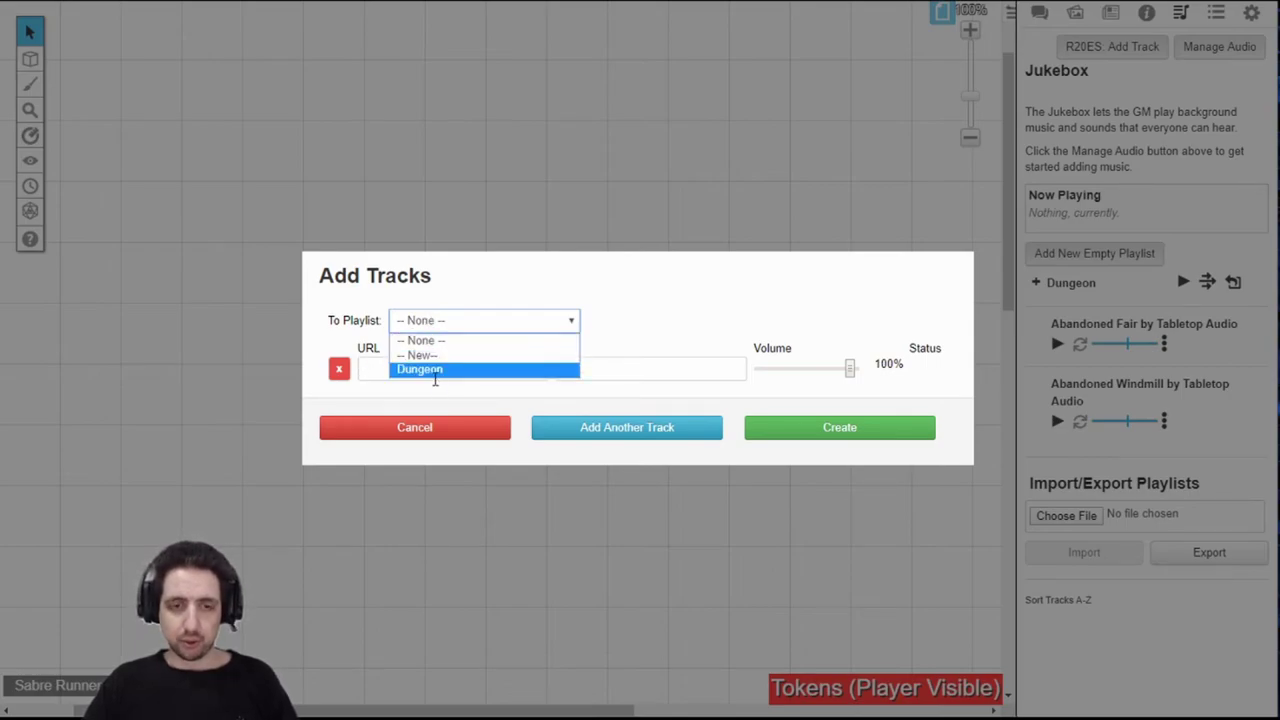
{"action": "left_click", "coordinate": [437, 324]}
{"action": "left_click", "coordinate": [441, 325]}
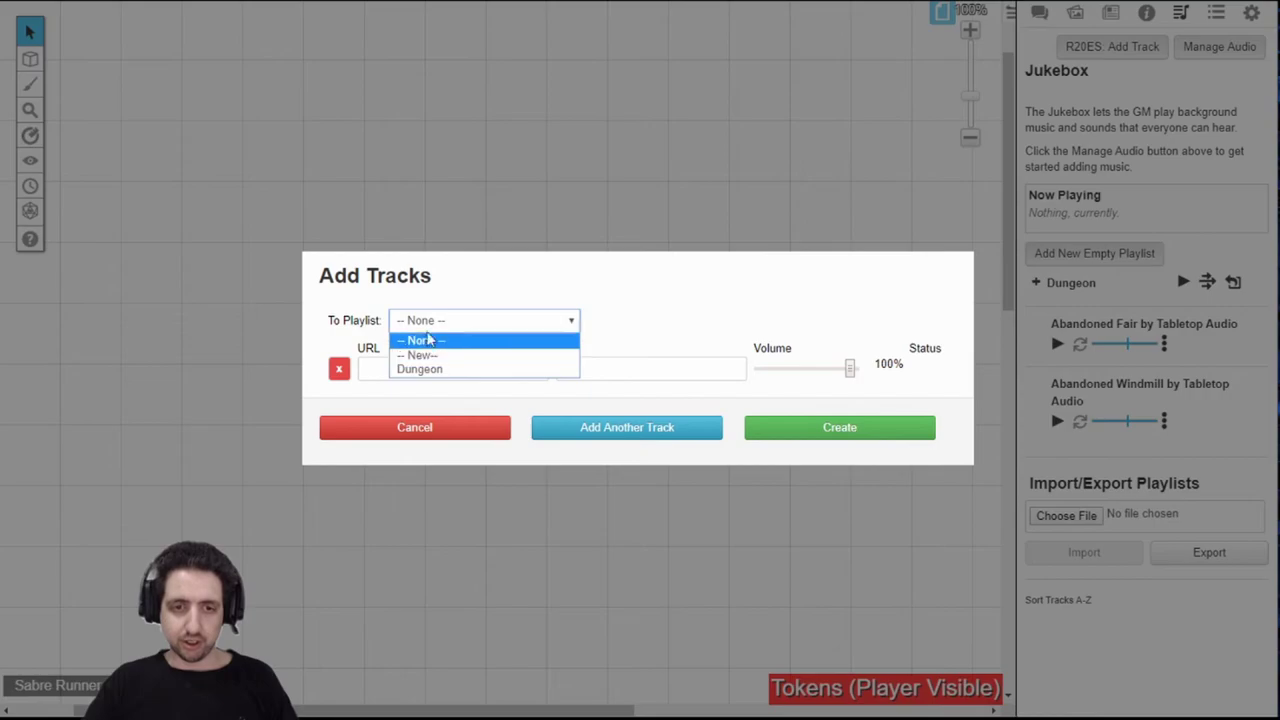
{"action": "left_click", "coordinate": [437, 327]}
{"action": "left_click", "coordinate": [401, 366]}
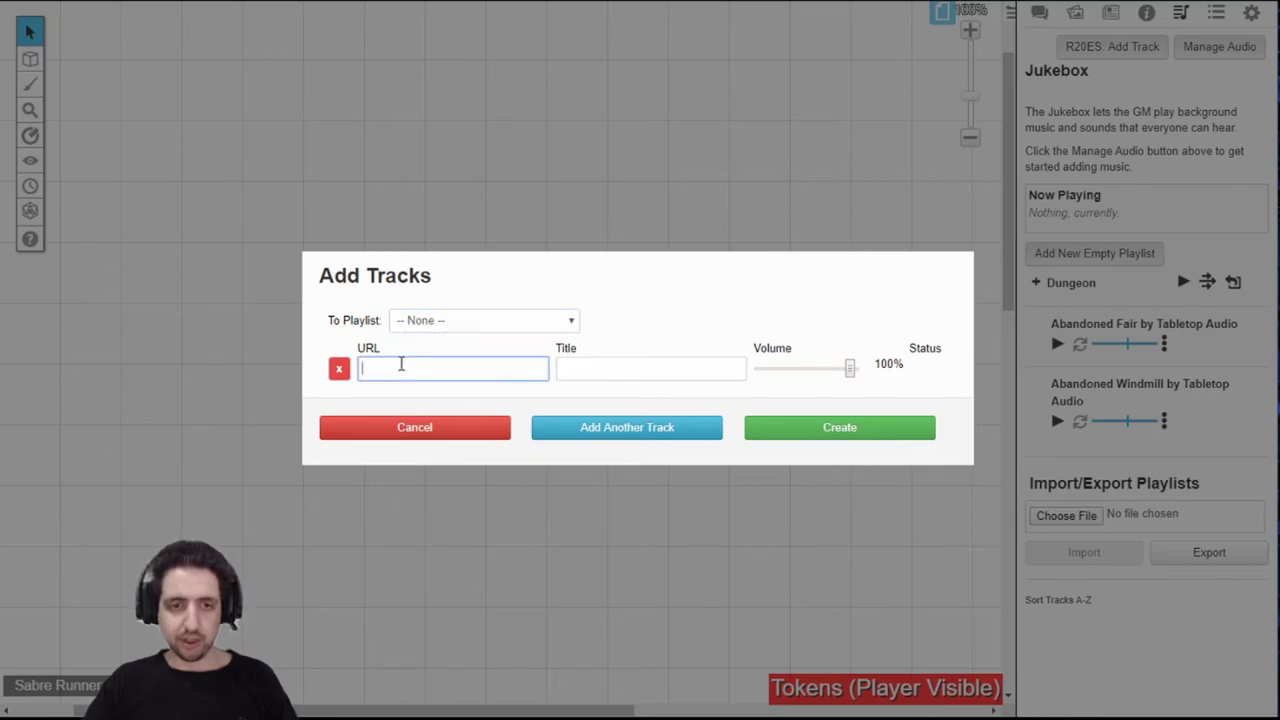
{"action": "left_click", "coordinate": [652, 368]}
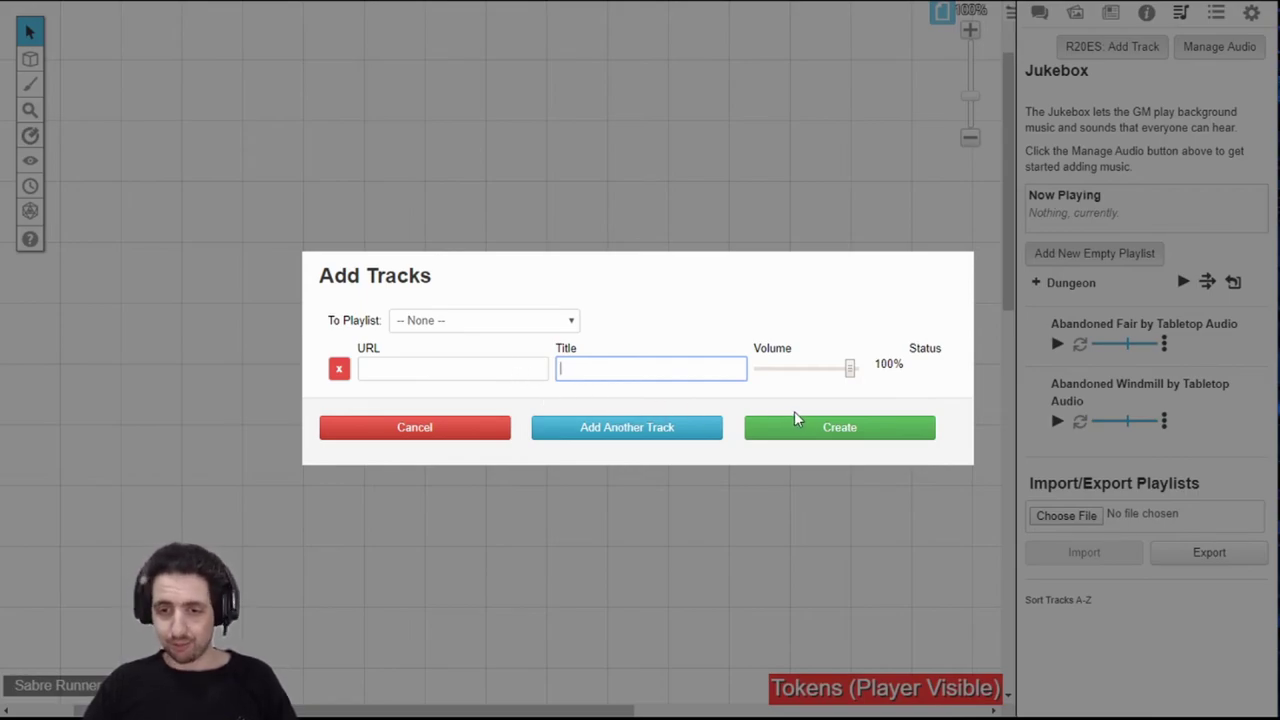
{"action": "left_click", "coordinate": [583, 502]}
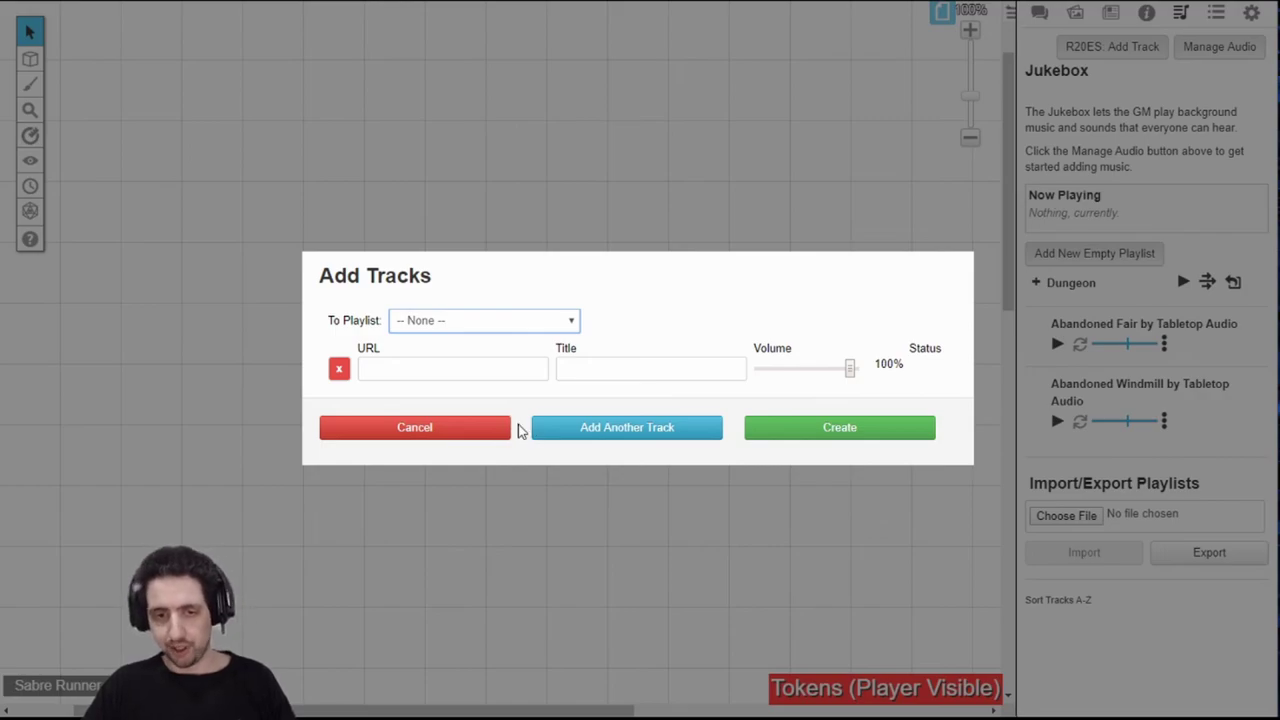
{"action": "left_click", "coordinate": [462, 430]}
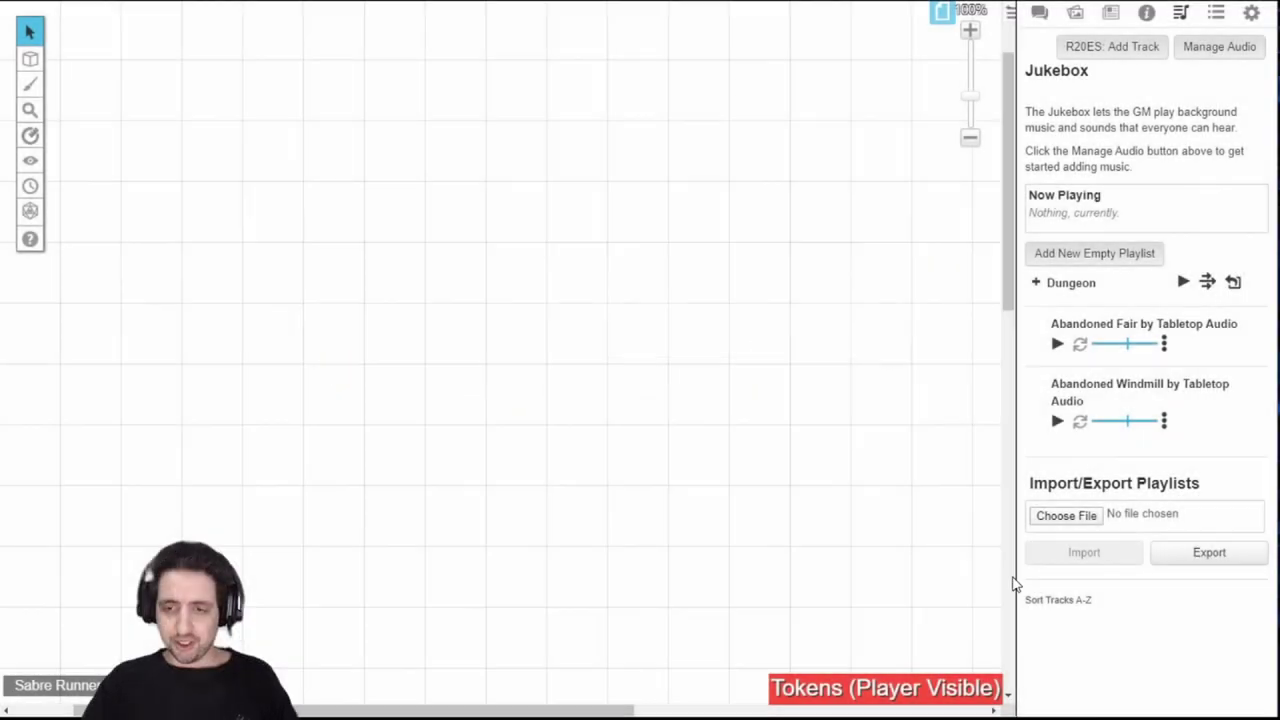
- Check the playlist selection offered for export and close it without exporting
{"action": "left_click", "coordinate": [1210, 556]}
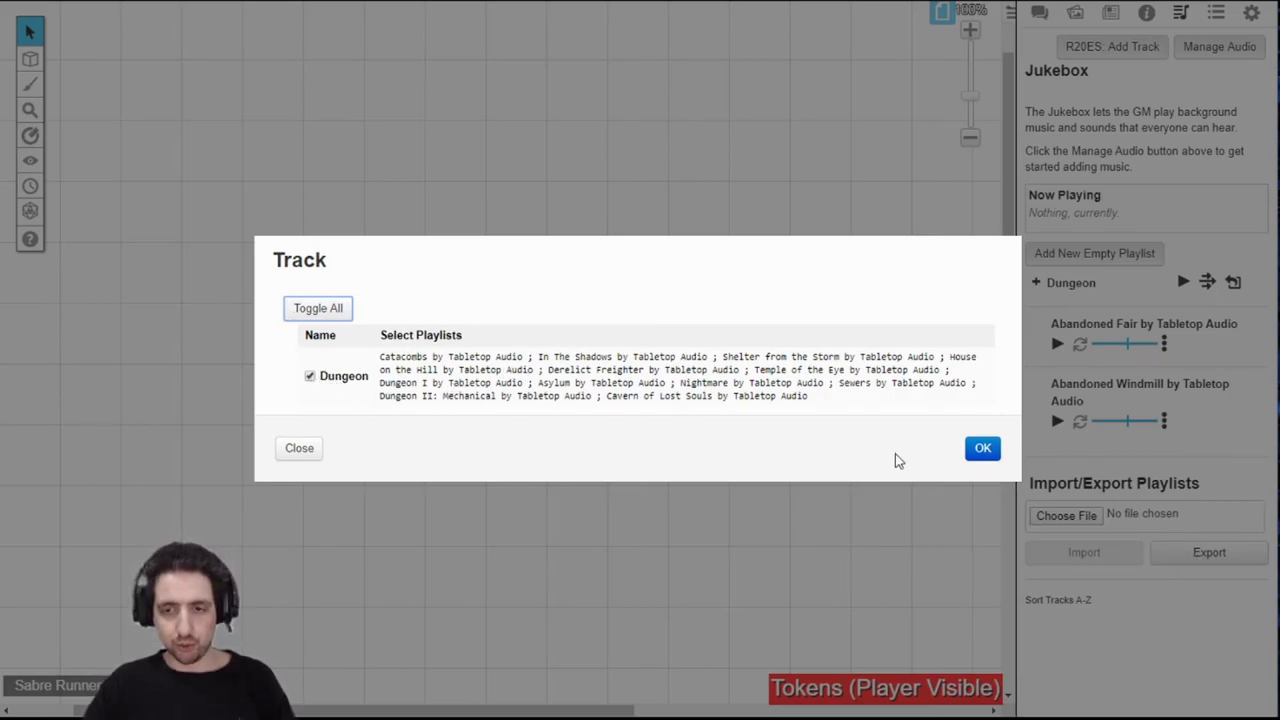
{"action": "left_click", "coordinate": [300, 450]}
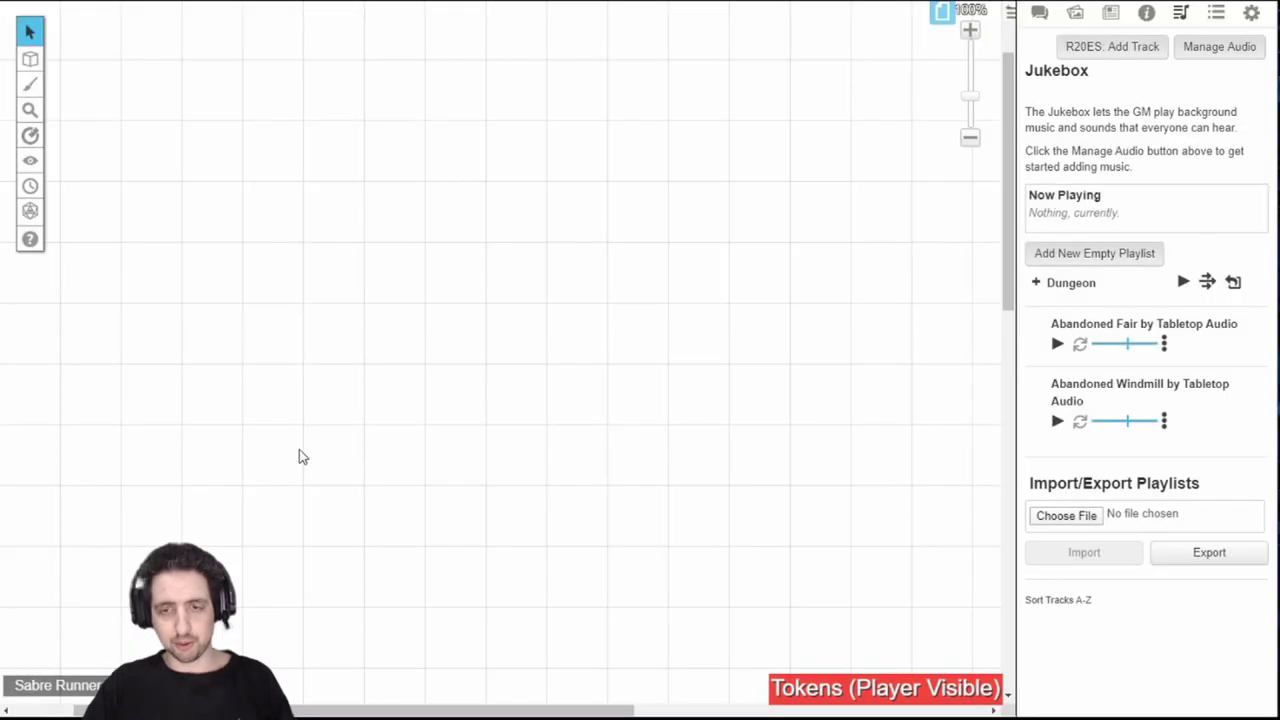